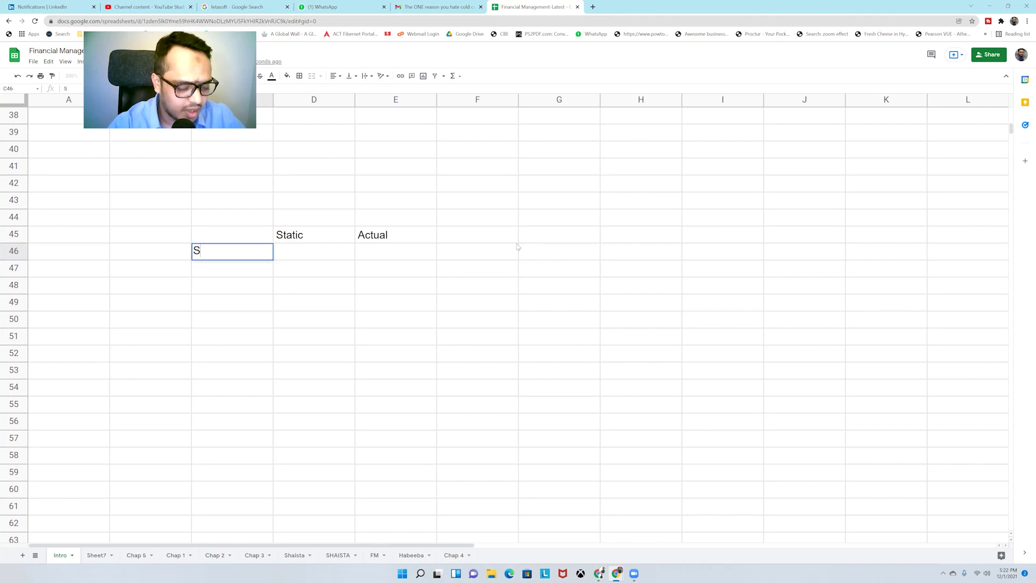
Step: Enter the row labels Sales, VC, Cont, FC and Op Profit in cells C46 to C50
{"action": "type", "text": "es"}
{"action": "key", "text": "Tab"}
{"action": "key", "text": "Return"}
{"action": "type", "text": "VC"}
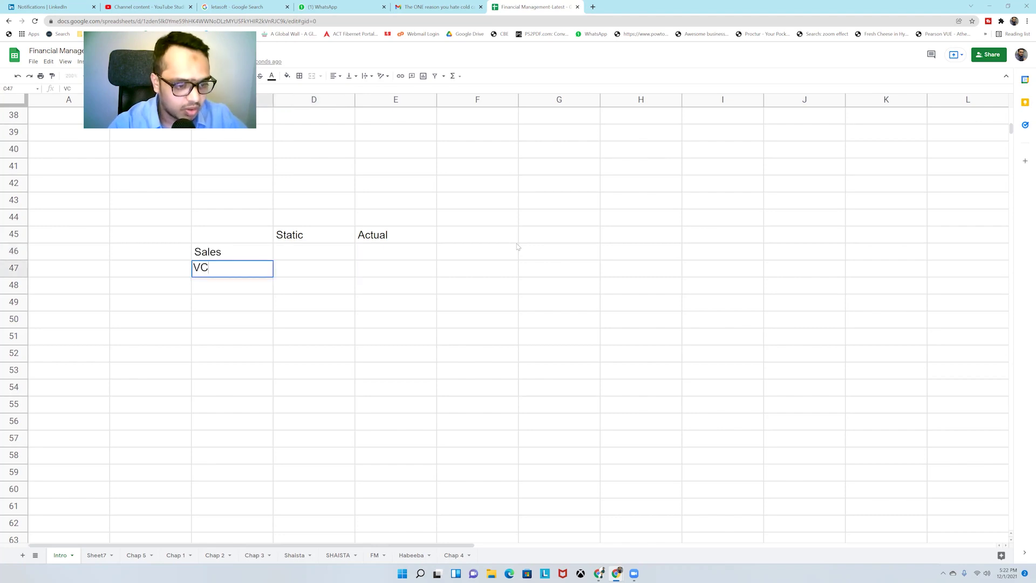
{"action": "key", "text": "Return"}
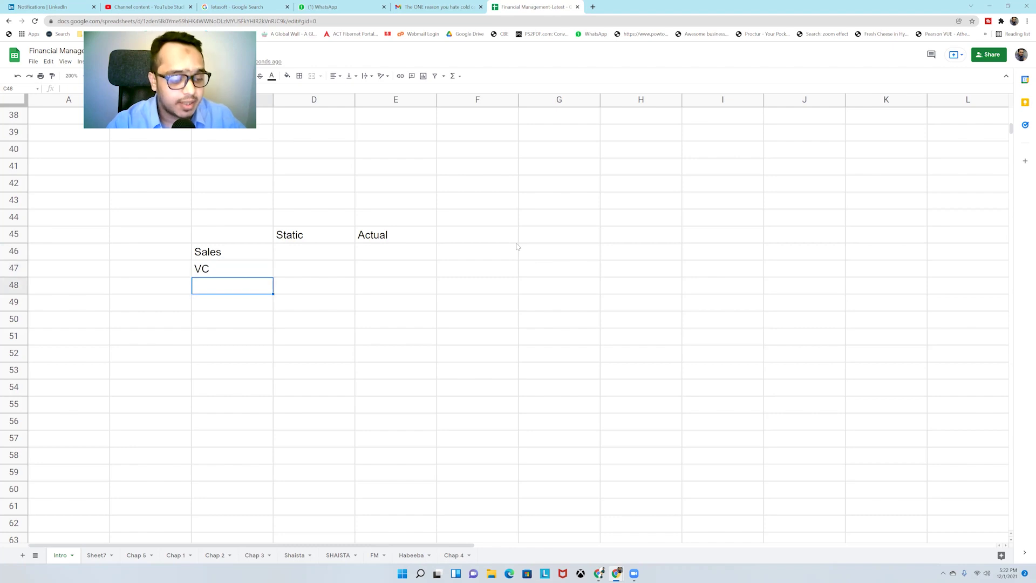
{"action": "type", "text": "Cont"}
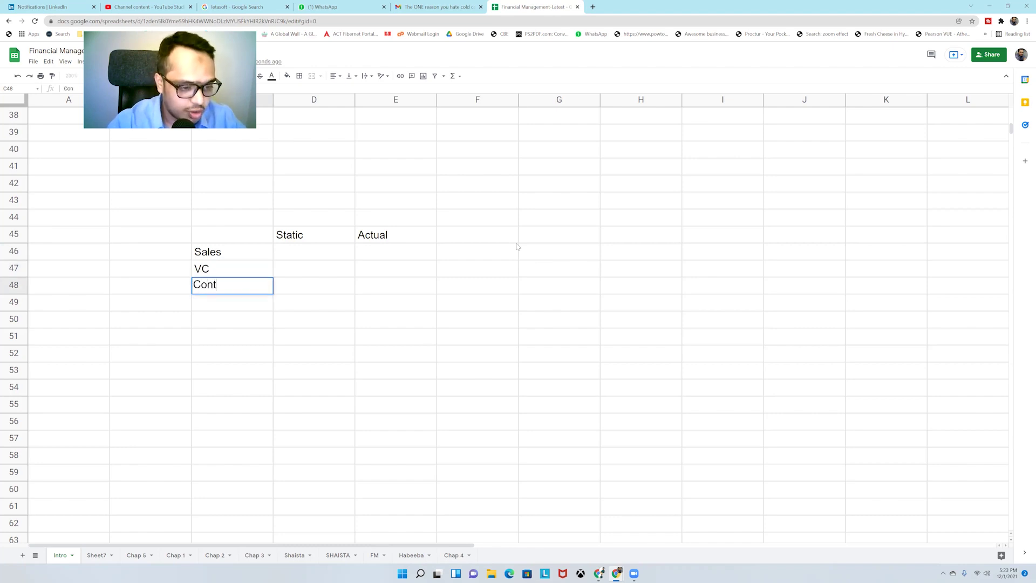
{"action": "key", "text": "Return"}
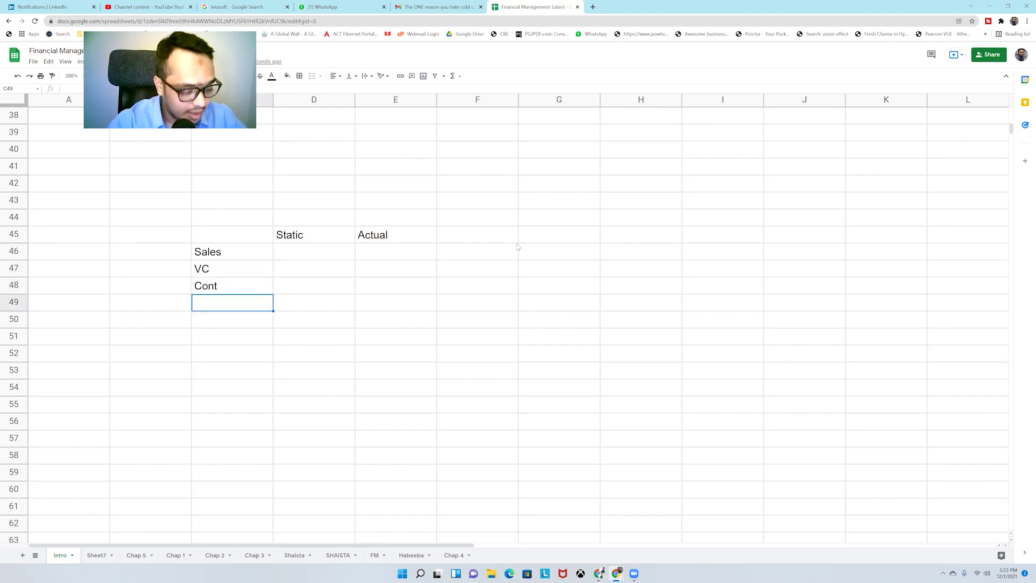
{"action": "type", "text": "FC"}
{"action": "key", "text": "Return"}
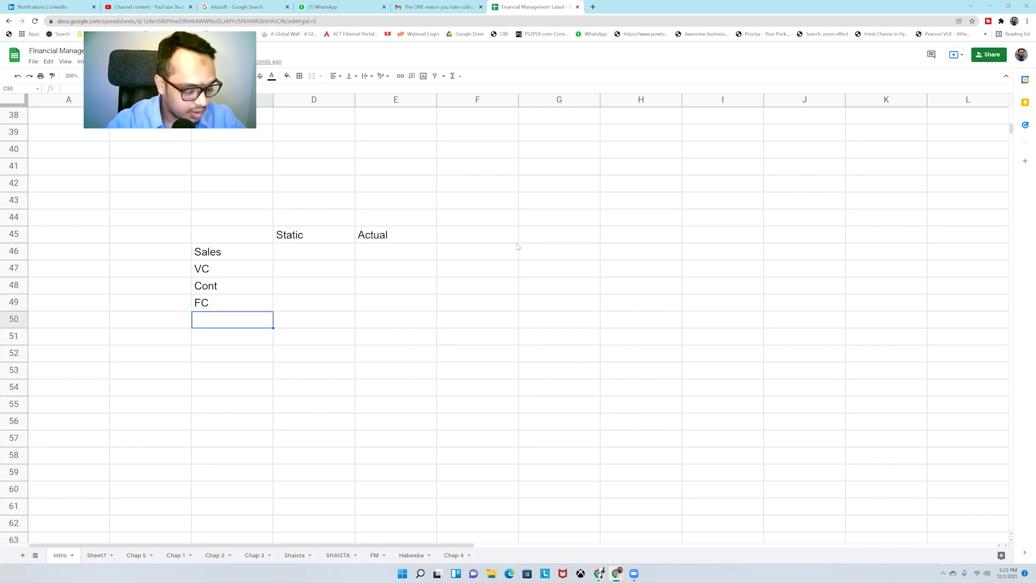
{"action": "type", "text": "Op"}
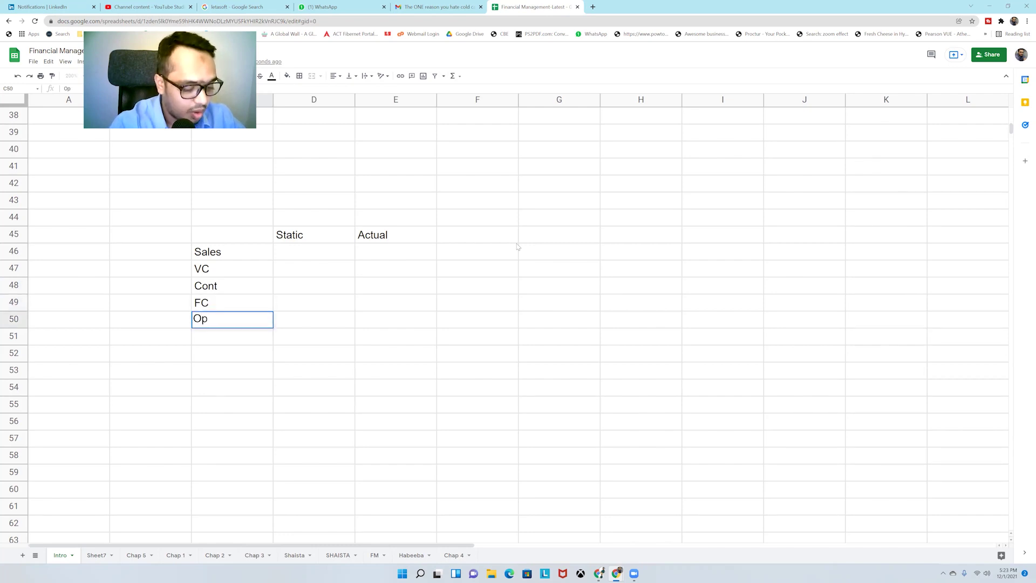
{"action": "type", "text": " Profit"}
{"action": "key", "text": "Return"}
{"action": "key", "text": "Up"}
{"action": "key", "text": "Up"}
{"action": "key", "text": "Up"}
{"action": "key", "text": "Up"}
{"action": "key", "text": "Up"}
{"action": "key", "text": "Right"}
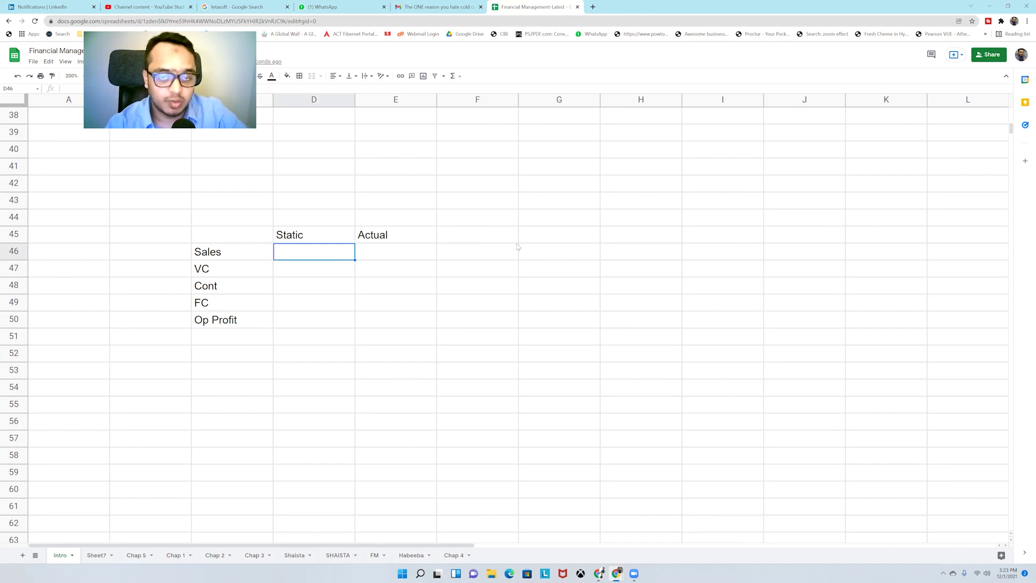
{"action": "type", "text": "10000"}
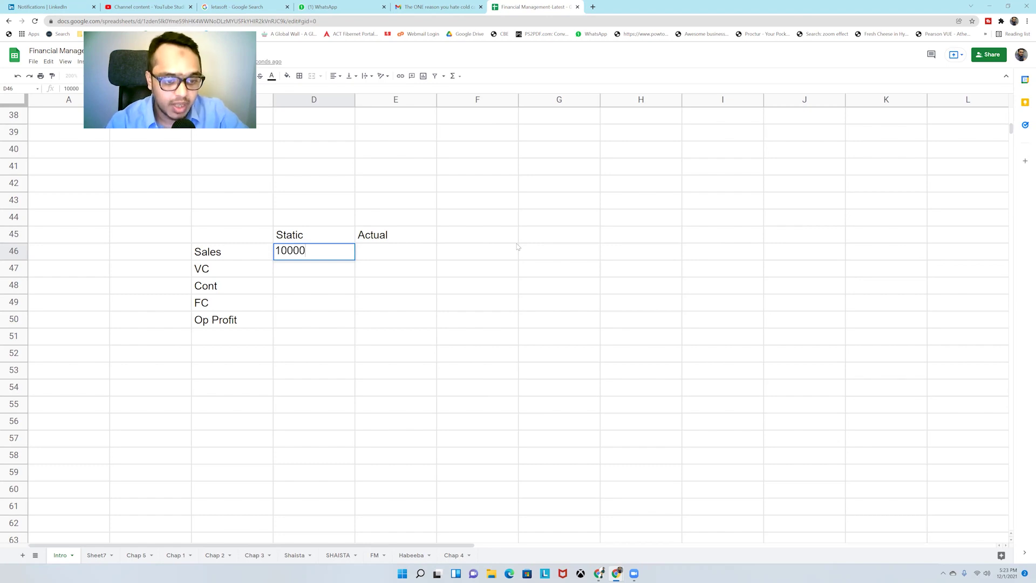
{"action": "key", "text": "Return"}
{"action": "key", "text": "Up"}
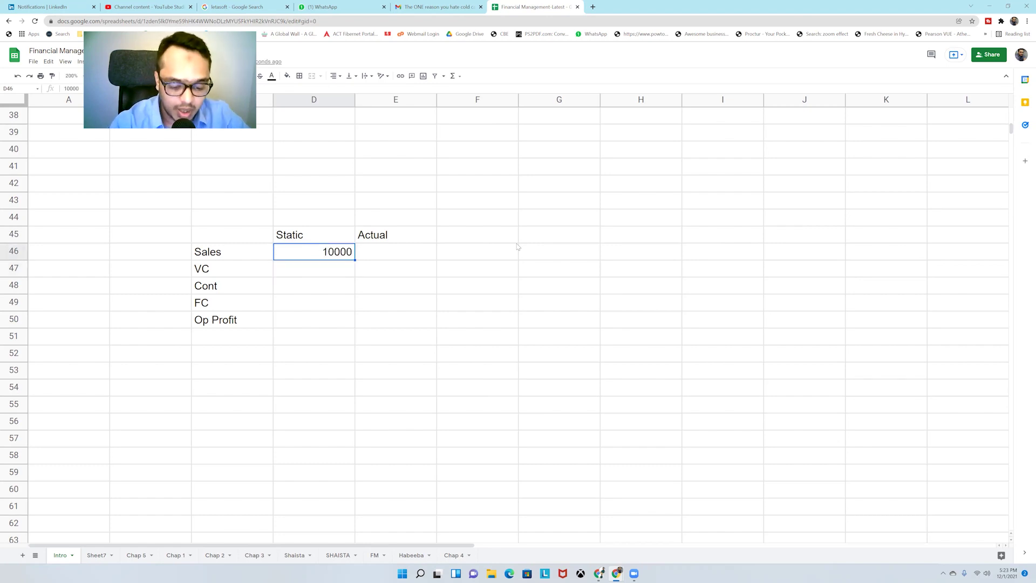
{"action": "key", "text": "Delete"}
Step: Enter the volumes 10000 above the Static heading in D44 and 12000 above the Actual heading in E44
{"action": "key", "text": "Up"}
{"action": "key", "text": "Up"}
{"action": "type", "text": "10000"}
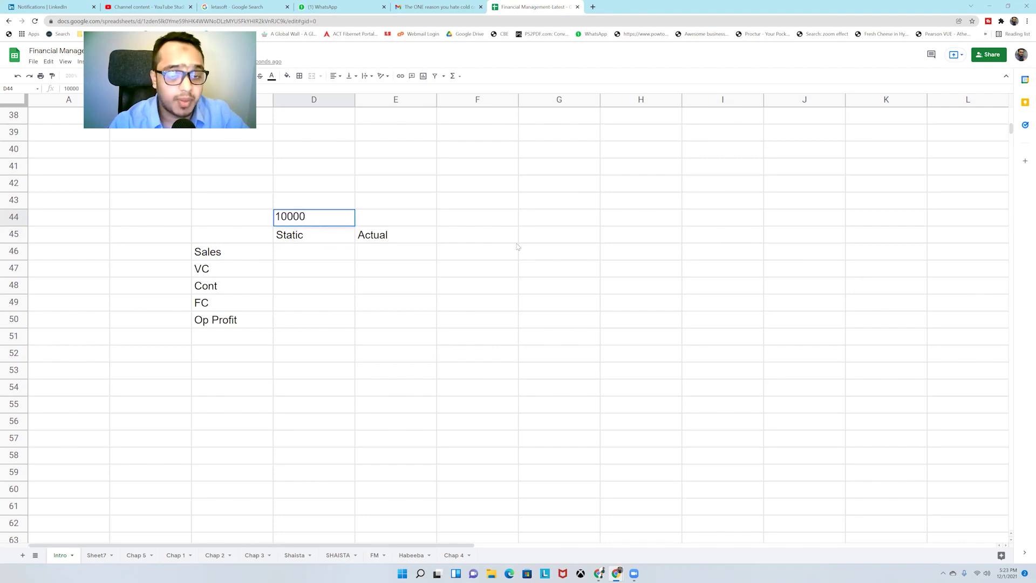
{"action": "key", "text": "Tab"}
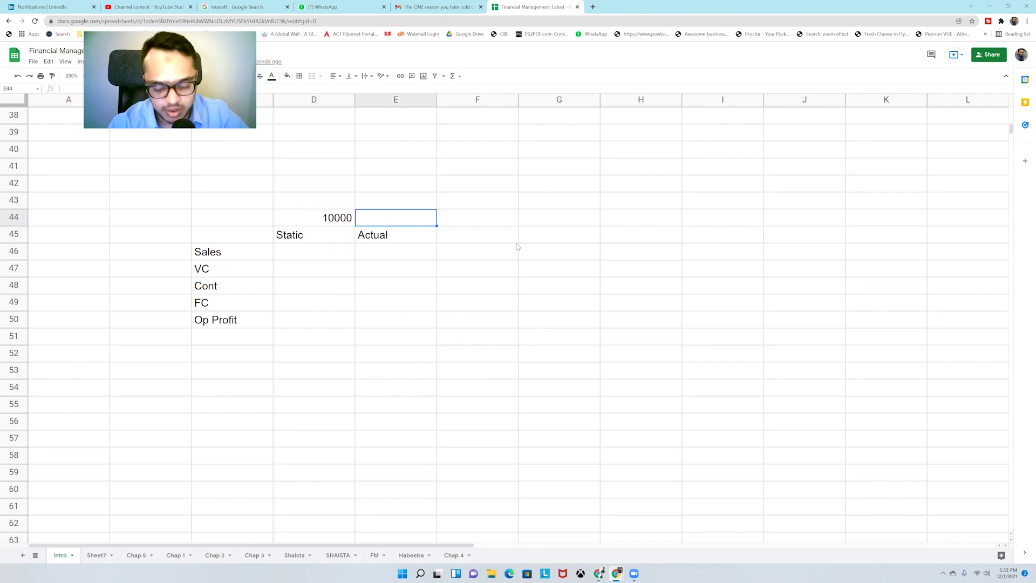
{"action": "type", "text": "12000"}
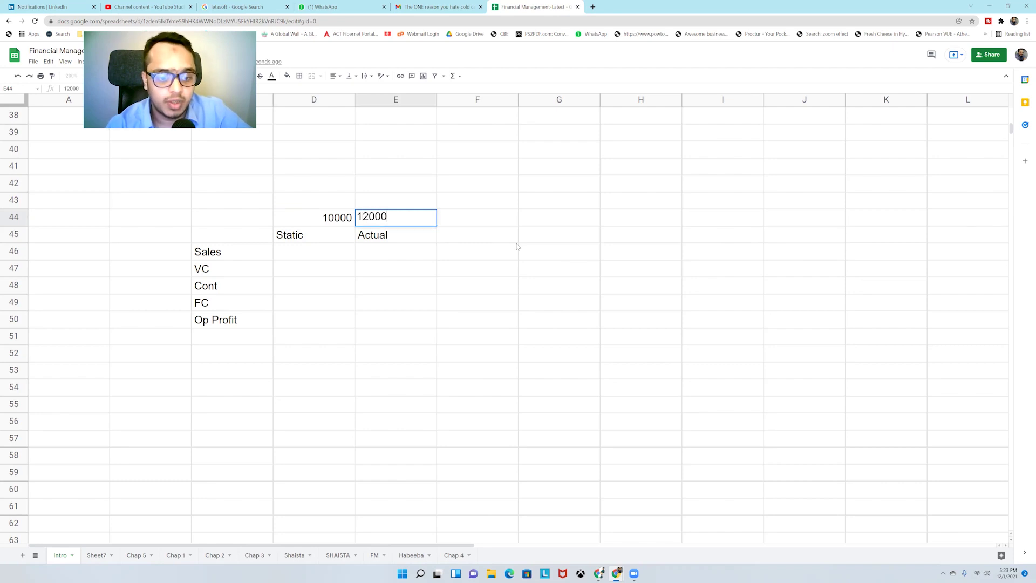
{"action": "key", "text": "Return"}
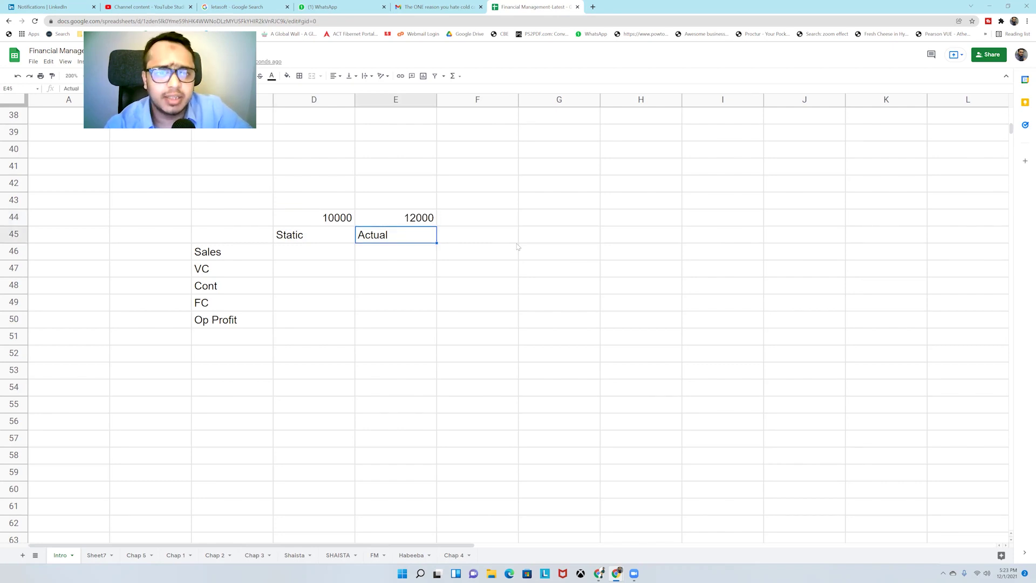
Step: Calculate the Static sales in D46 with the formula =D44*10
{"action": "key", "text": "Down"}
{"action": "key", "text": "Left"}
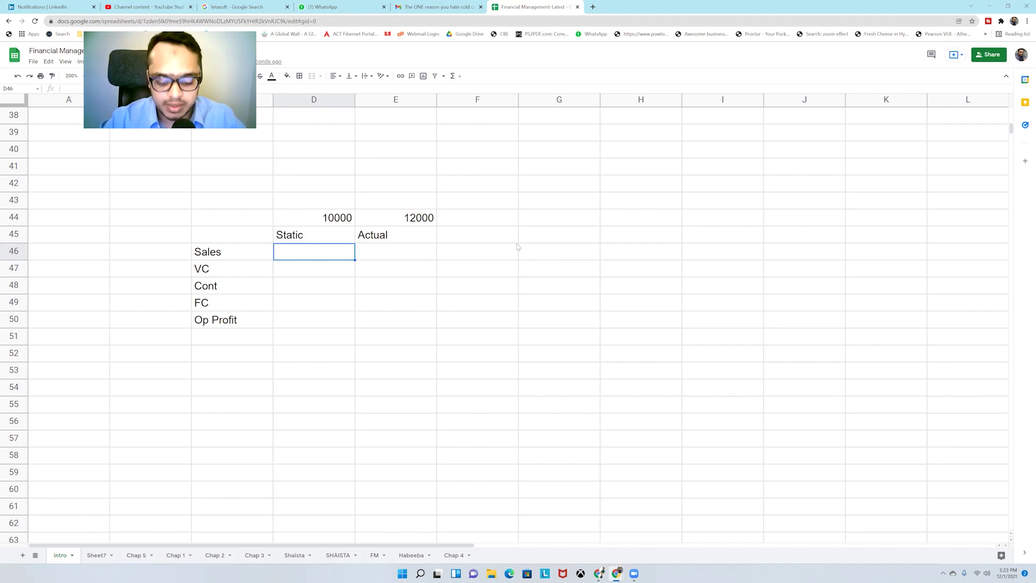
{"action": "type", "text": "="}
{"action": "key", "text": "Up"}
{"action": "key", "text": "Up"}
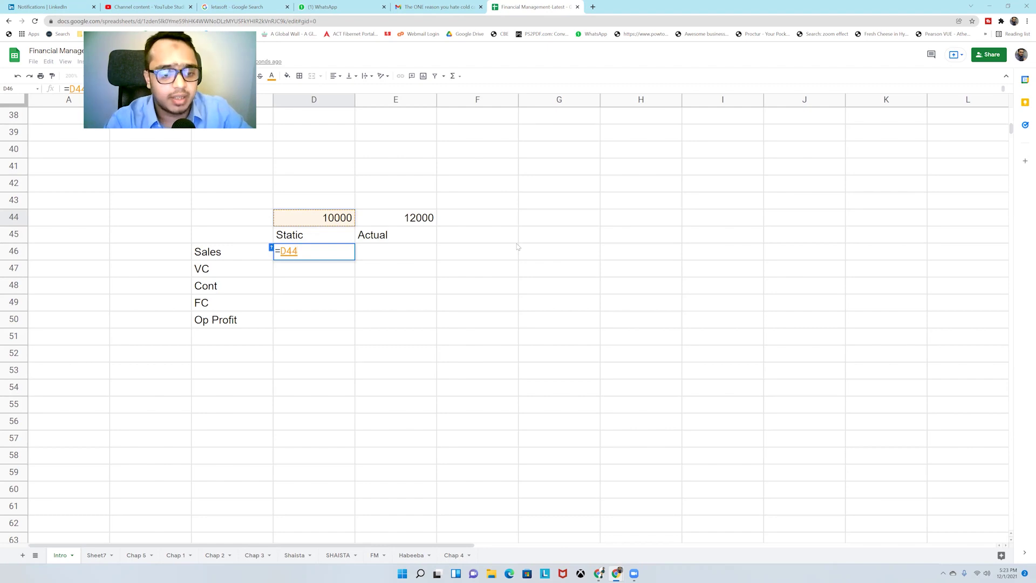
{"action": "type", "text": "*10"}
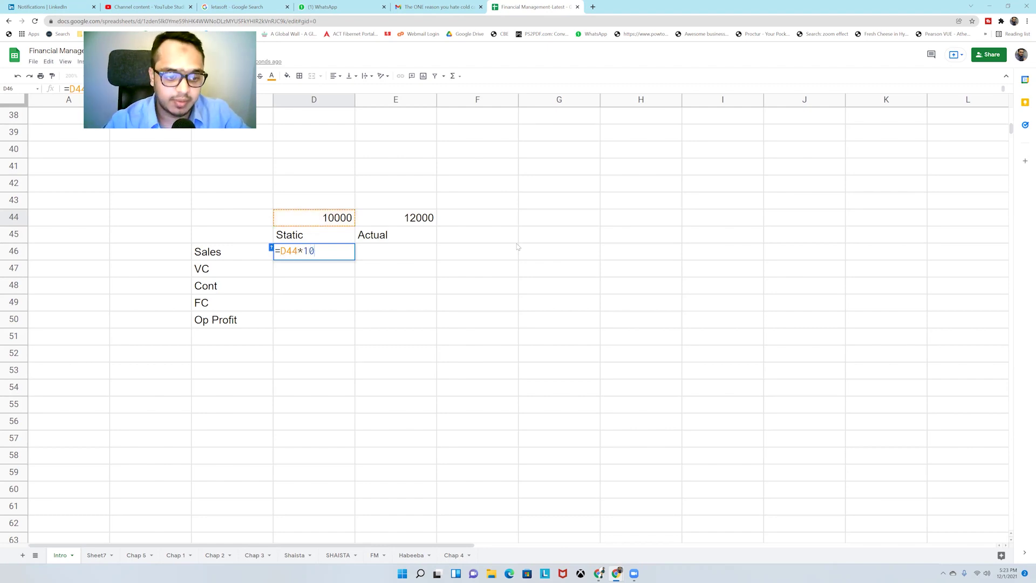
{"action": "key", "text": "Return"}
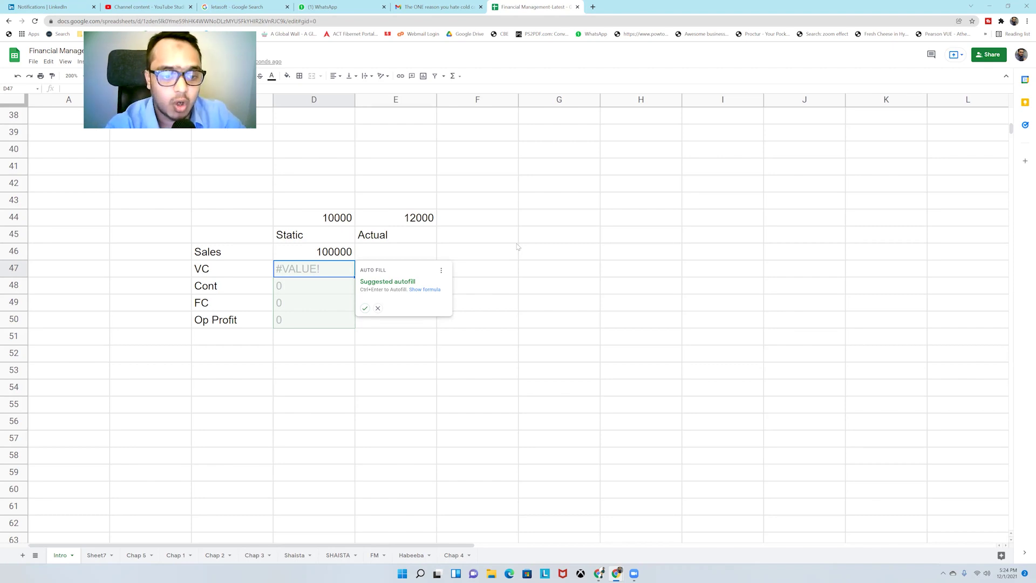
Step: Calculate the Static variable cost in D47 with the formula =D44*5
{"action": "type", "text": "="}
{"action": "key", "text": "Up"}
{"action": "key", "text": "Up"}
{"action": "key", "text": "Up"}
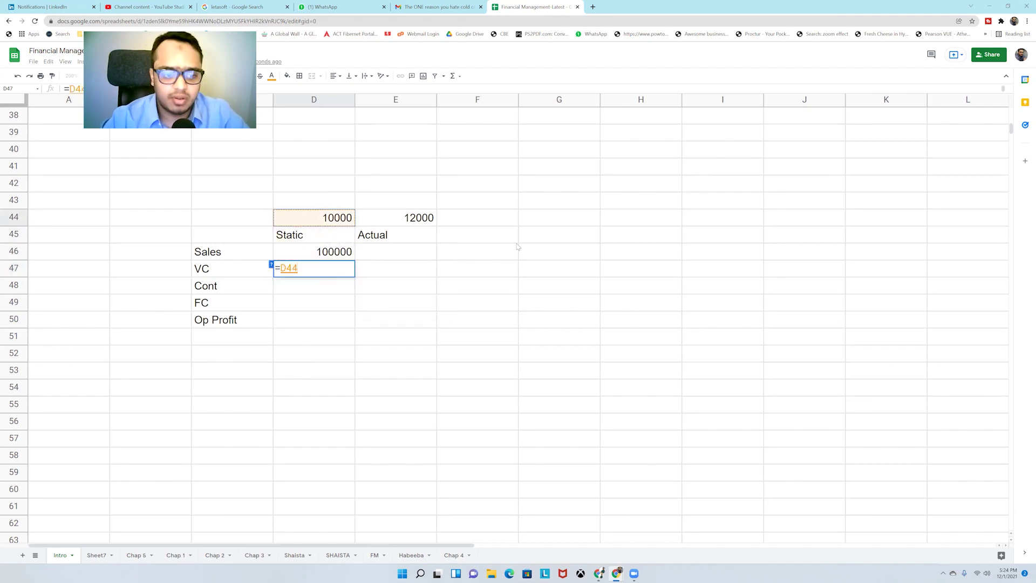
{"action": "type", "text": "*5"}
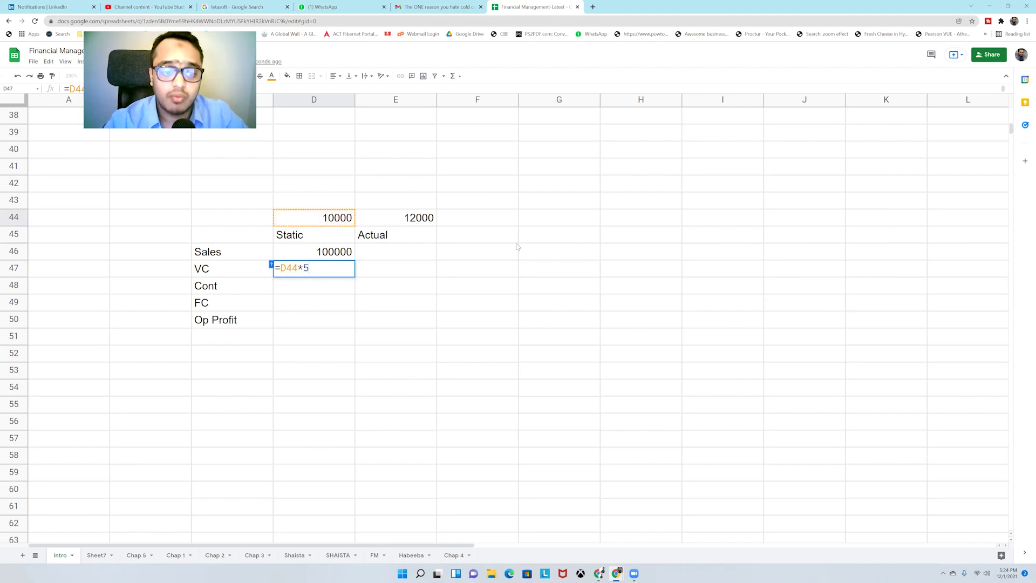
{"action": "key", "text": "Return"}
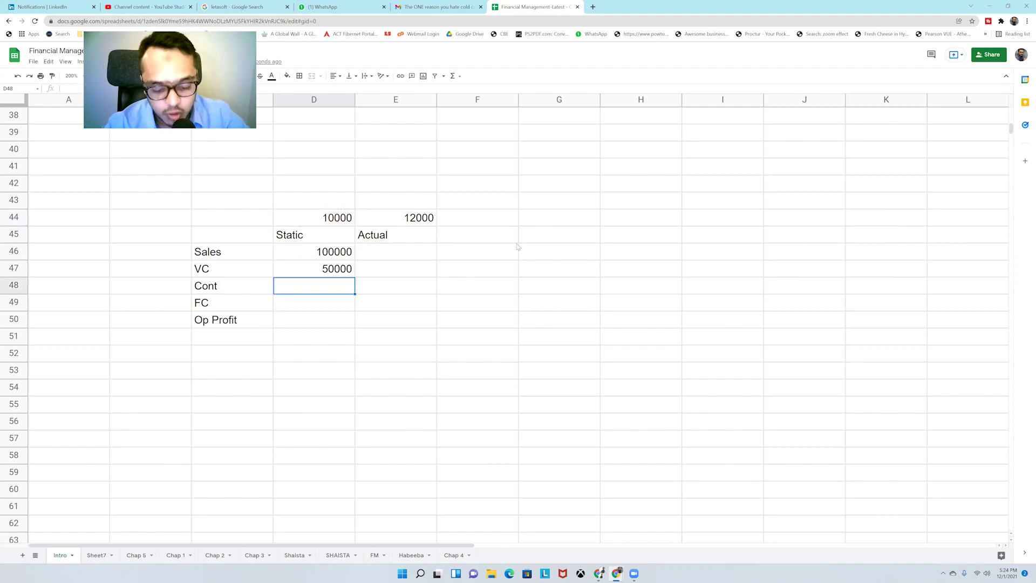
Step: Calculate the Static contribution in D48 as sales minus variable cost, =D46-D47
{"action": "type", "text": "="}
{"action": "key", "text": "Up"}
{"action": "key", "text": "Up"}
{"action": "type", "text": "-"}
{"action": "key", "text": "Up"}
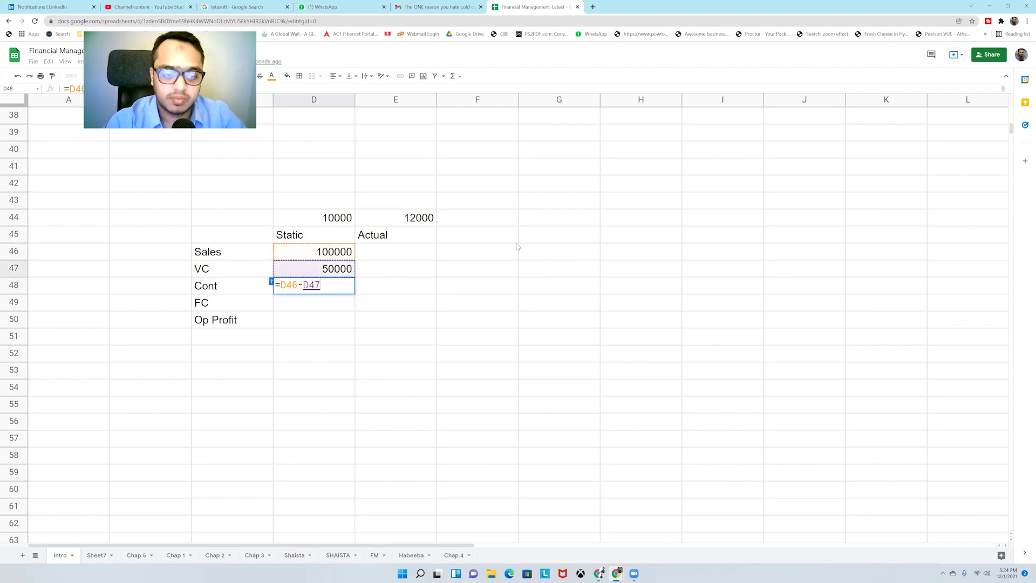
{"action": "key", "text": "Return"}
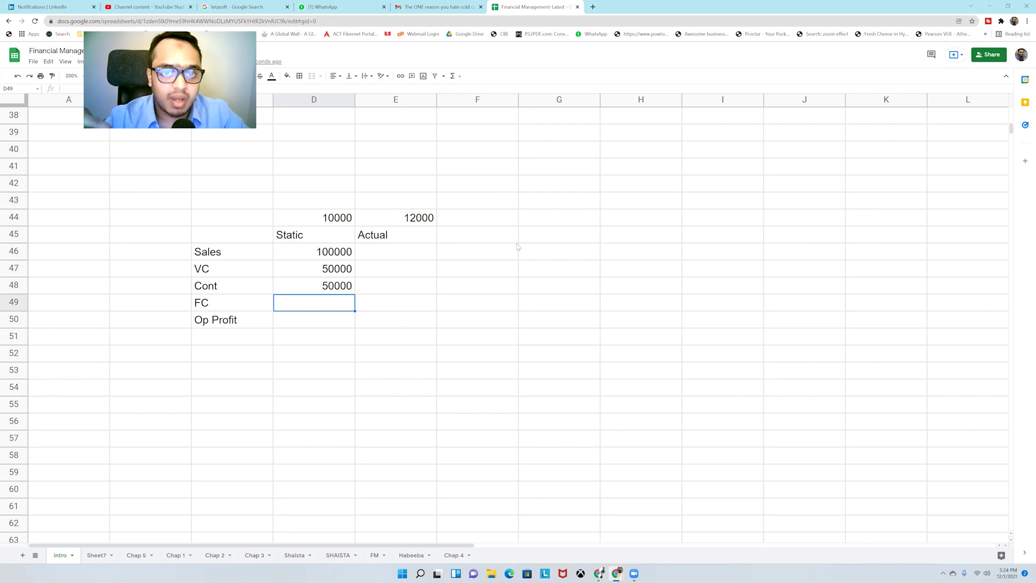
Step: Enter a Static fixed cost of 20000 in D49 and calculate the operating profit in D50 as =D48-D49
{"action": "type", "text": "20000"}
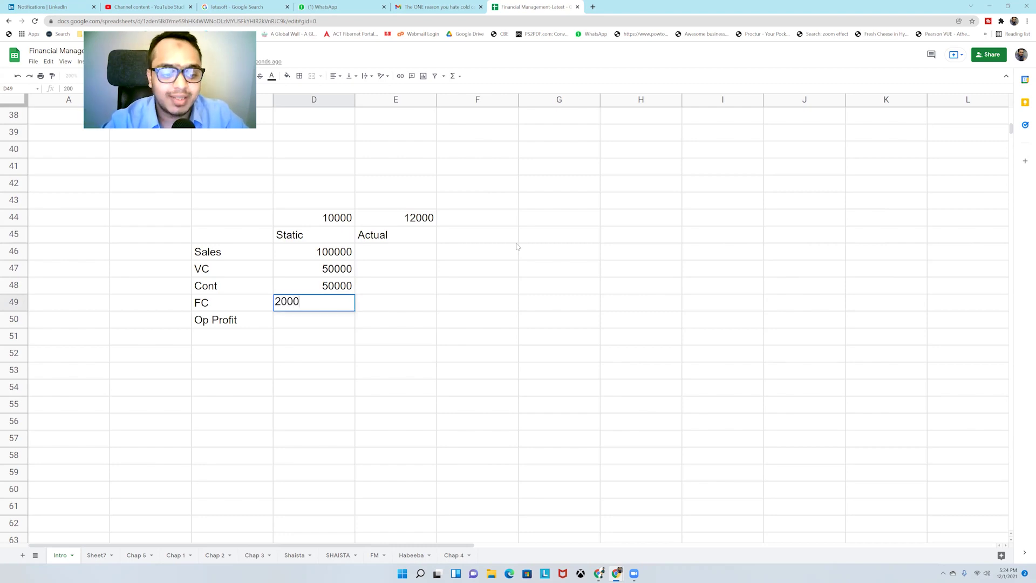
{"action": "key", "text": "Return"}
{"action": "type", "text": "="}
{"action": "key", "text": "Up"}
{"action": "key", "text": "Up"}
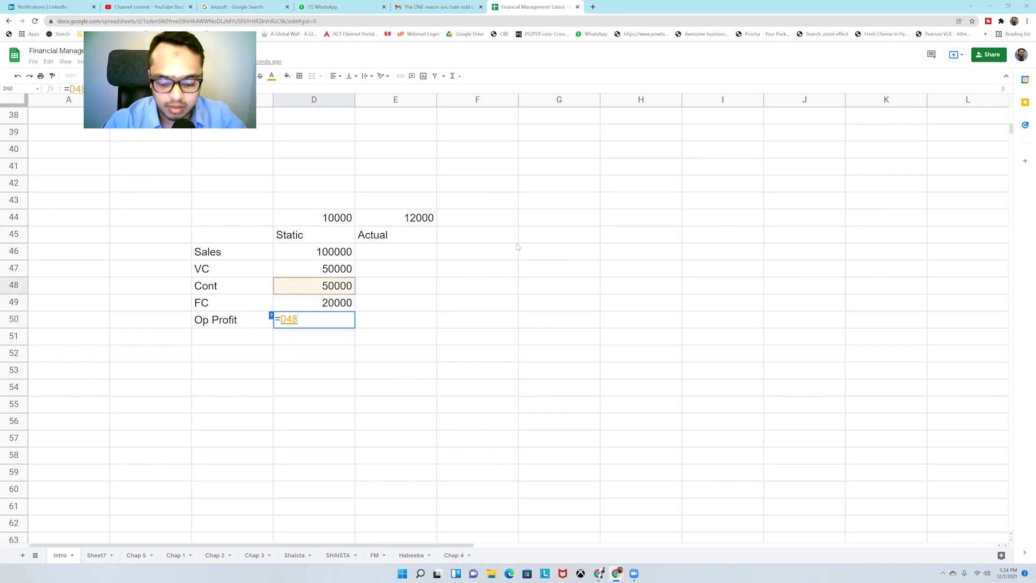
{"action": "type", "text": "-"}
{"action": "key", "text": "Up"}
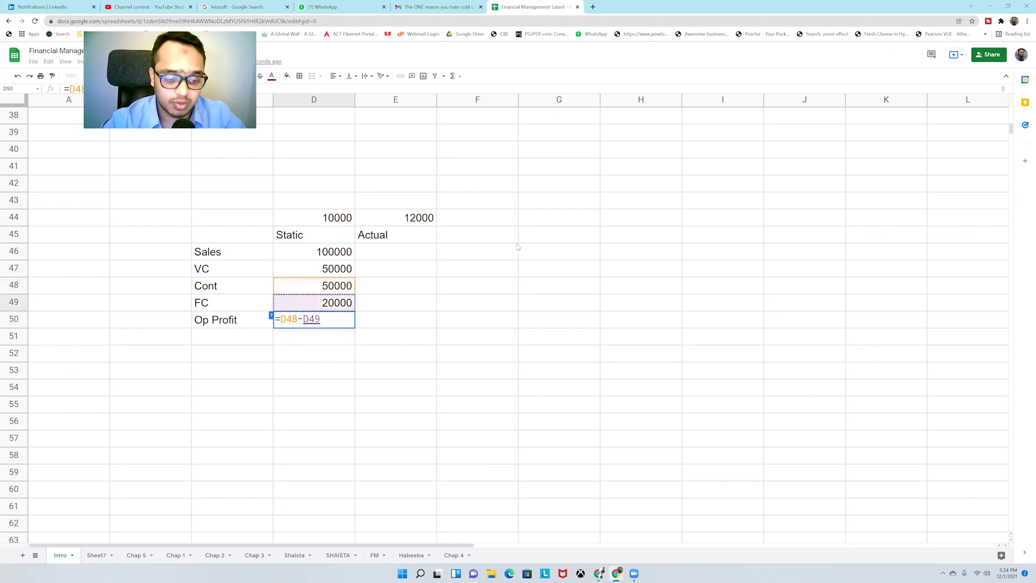
{"action": "key", "text": "Return"}
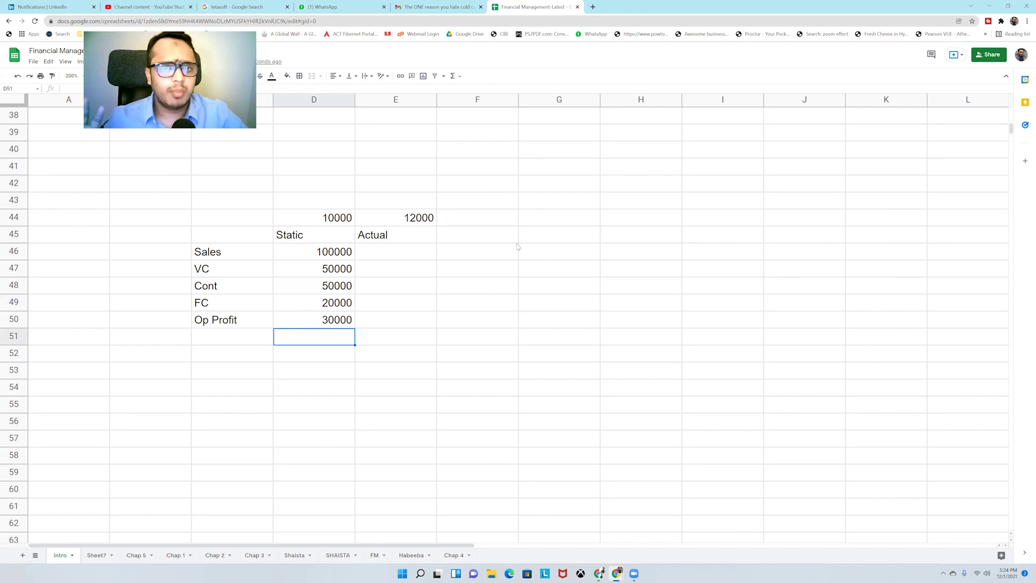
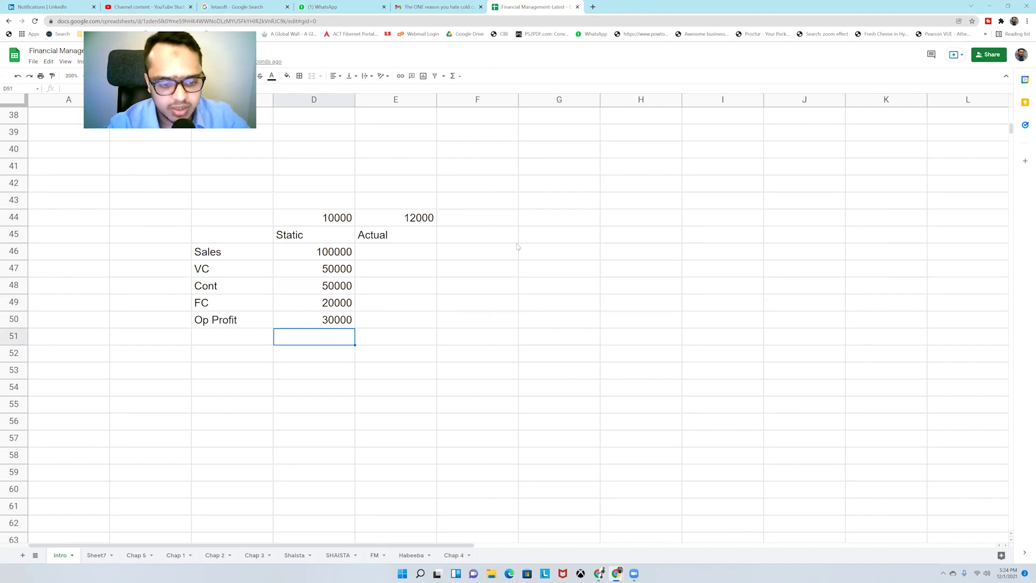
{"action": "key", "text": "Up"}
{"action": "key", "text": "Up"}
{"action": "key", "text": "Up"}
{"action": "key", "text": "Up"}
{"action": "key", "text": "Up"}
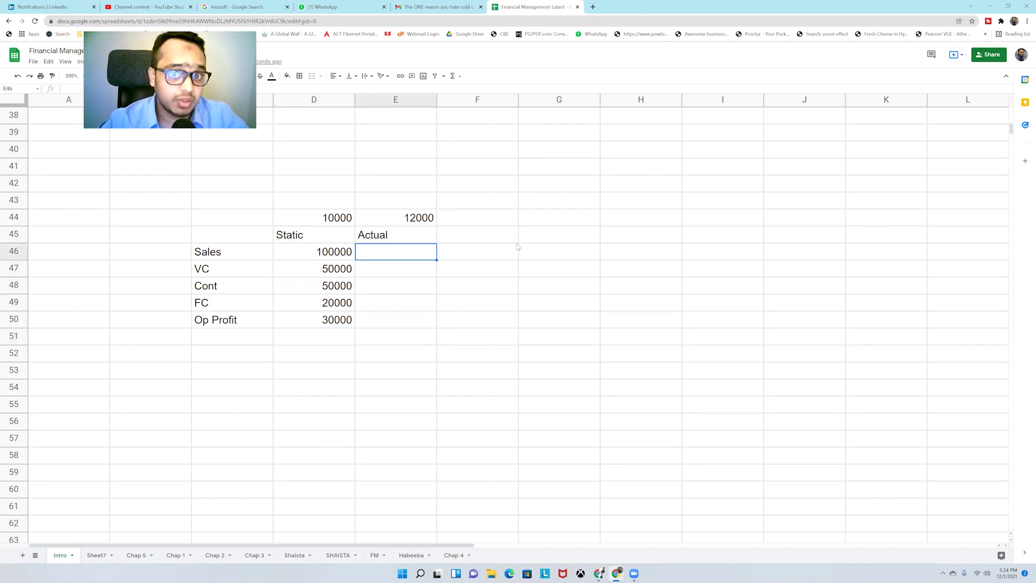
{"action": "type", "text": "120"}
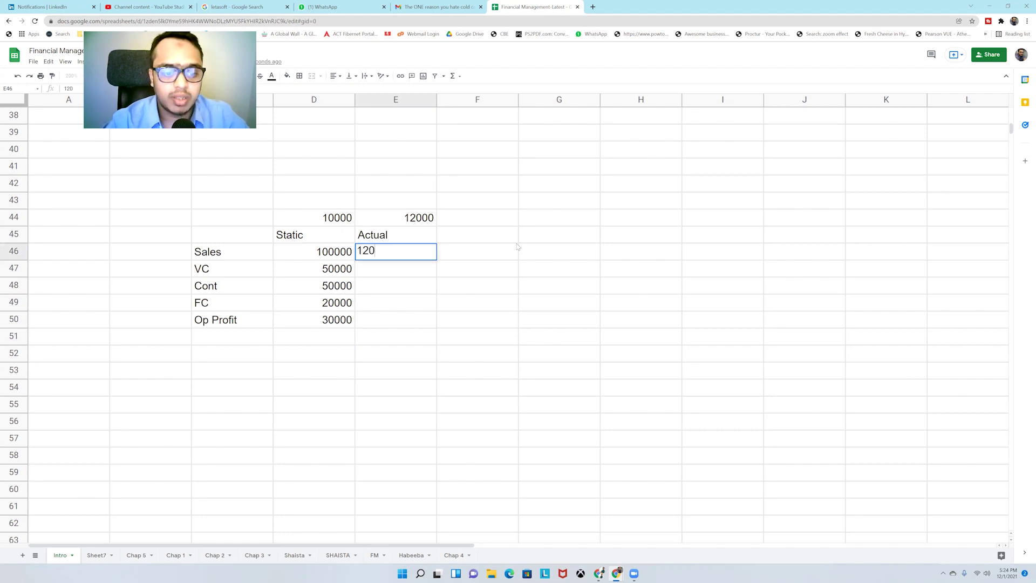
{"action": "key", "text": "BackSpace"}
{"action": "key", "text": "BackSpace"}
{"action": "key", "text": "BackSpace"}
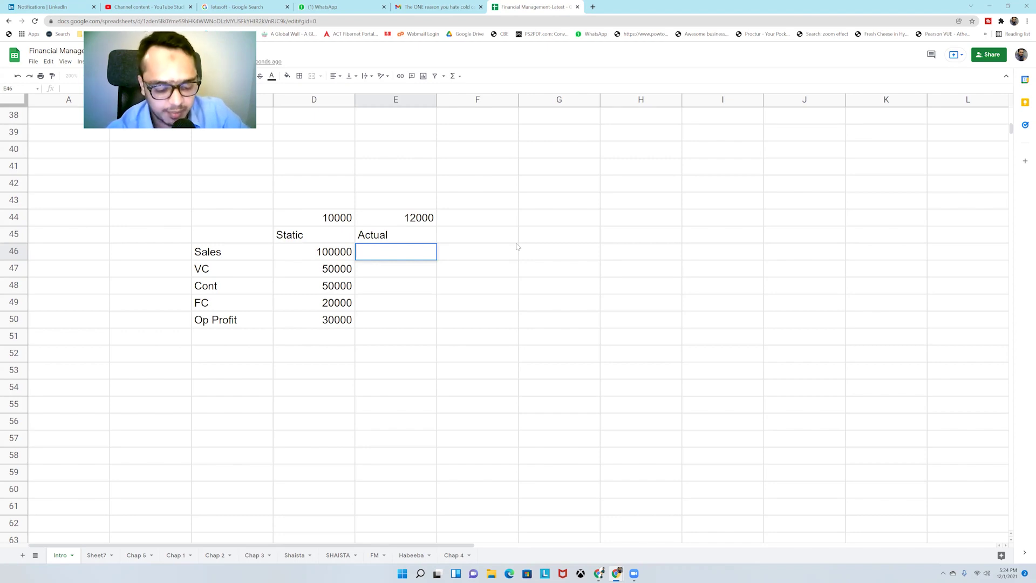
Step: Calculate the Actual sales in E46 with the formula =E44*9
{"action": "type", "text": "="}
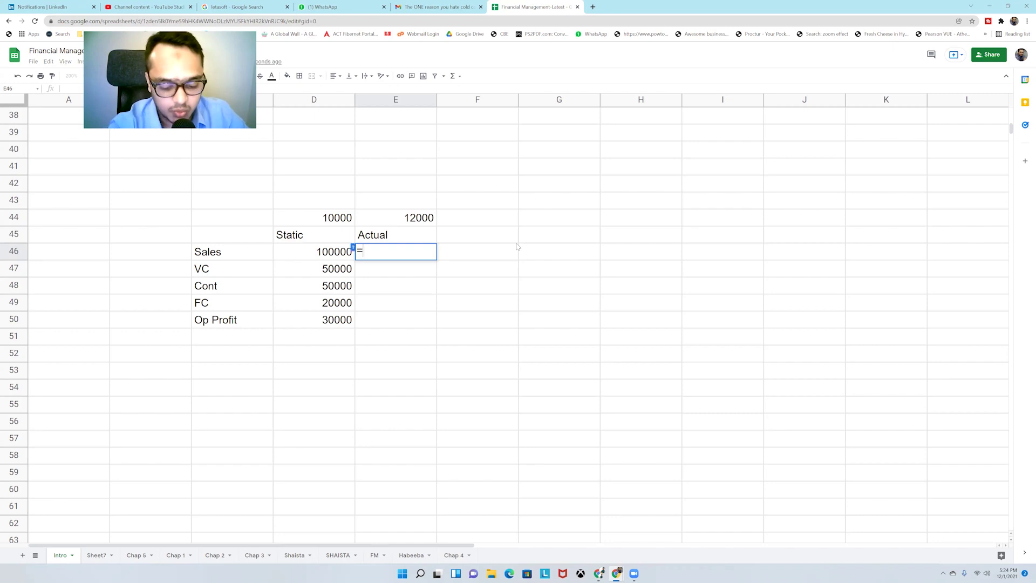
{"action": "key", "text": "Up"}
{"action": "key", "text": "Up"}
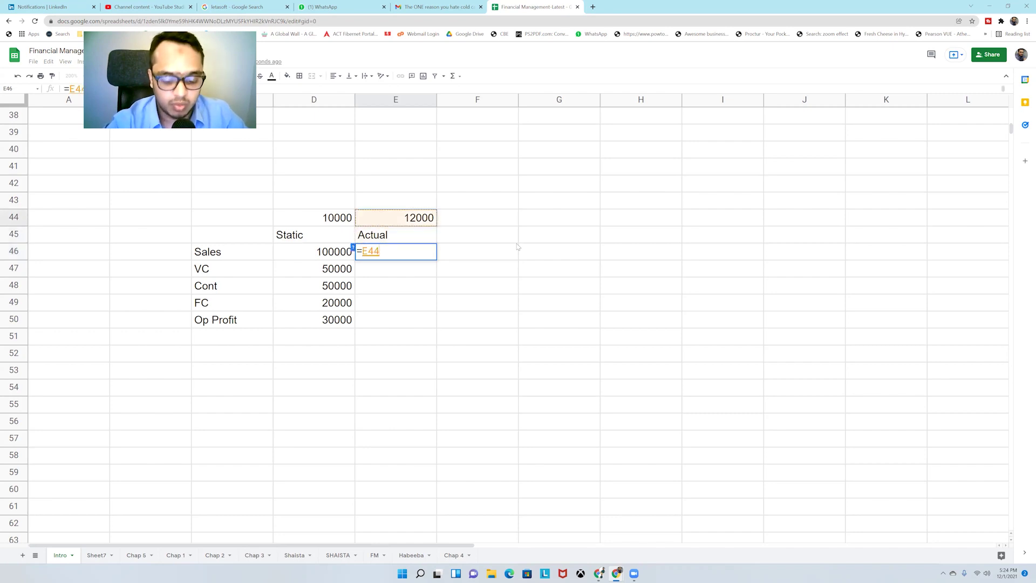
{"action": "type", "text": "*"}
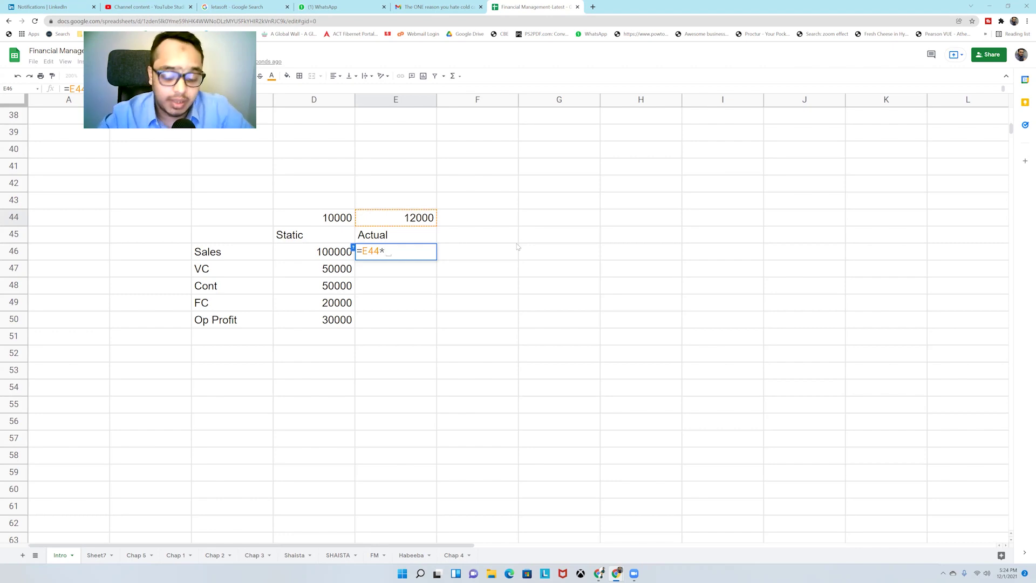
{"action": "type", "text": "9"}
{"action": "key", "text": "Return"}
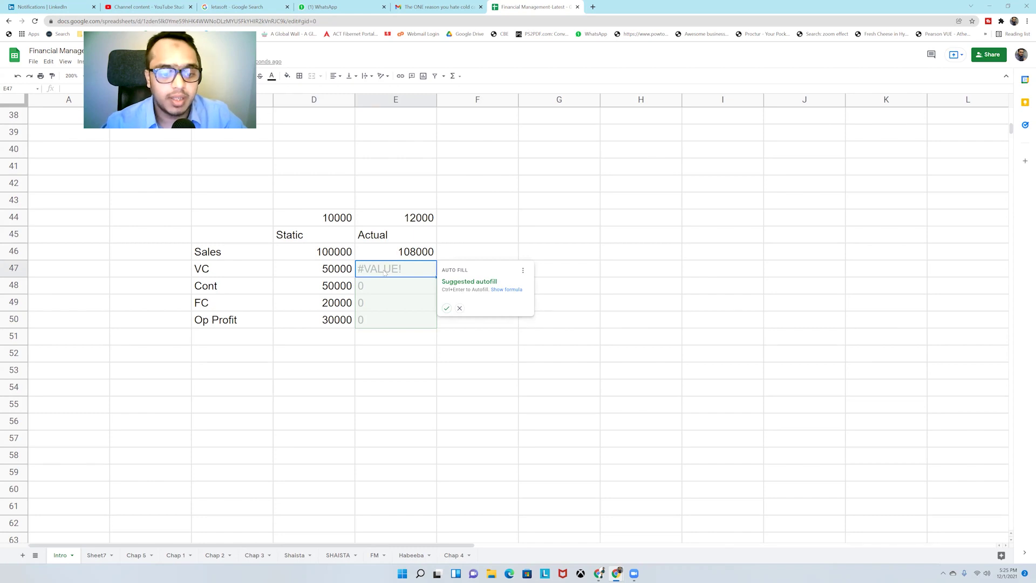
Step: Calculate the Actual variable cost in E47 with the formula =E44*5.5
{"action": "type", "text": "="}
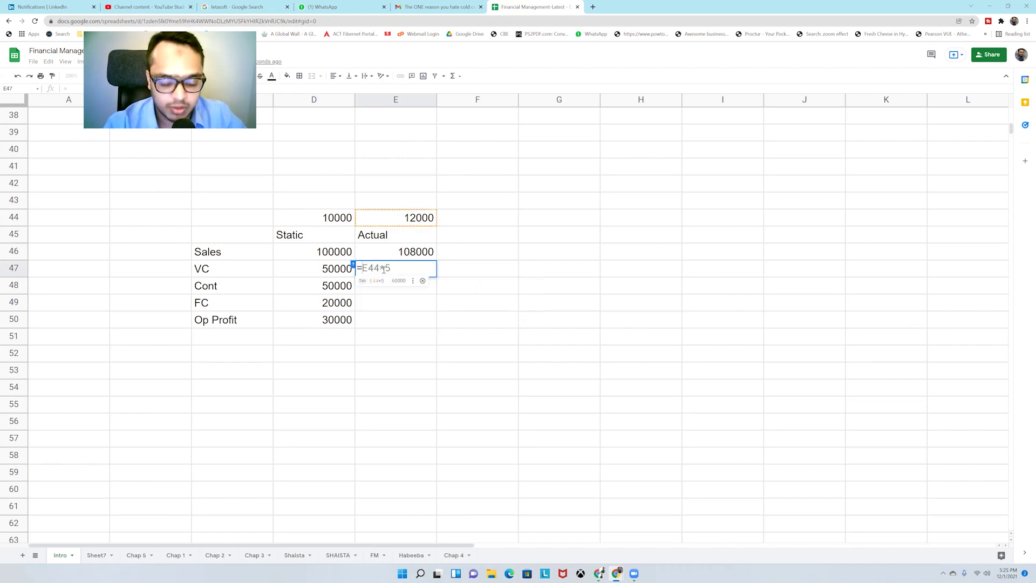
{"action": "key", "text": "Up"}
{"action": "key", "text": "Up"}
{"action": "key", "text": "Up"}
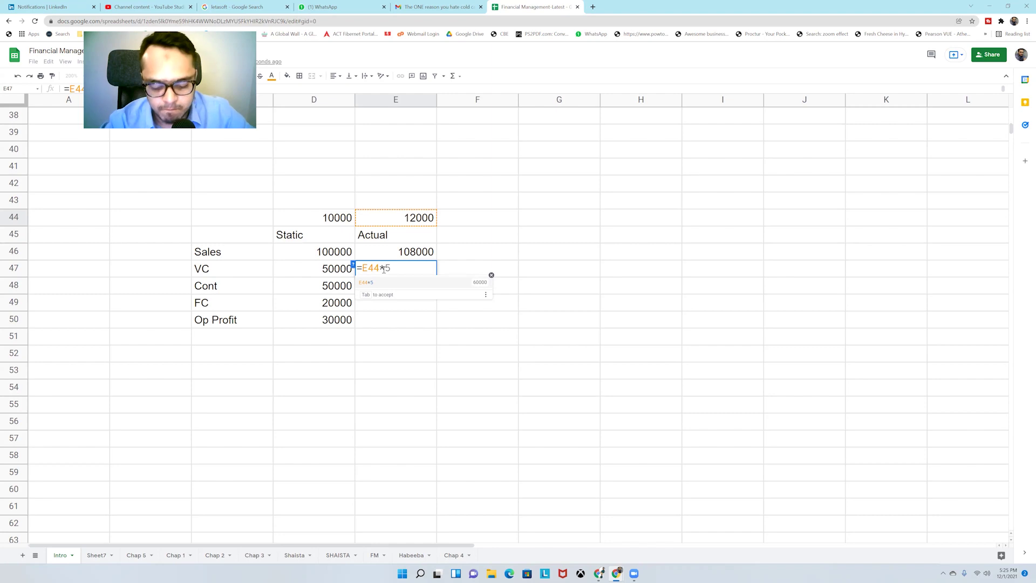
{"action": "type", "text": "*5.5"}
{"action": "key", "text": "Return"}
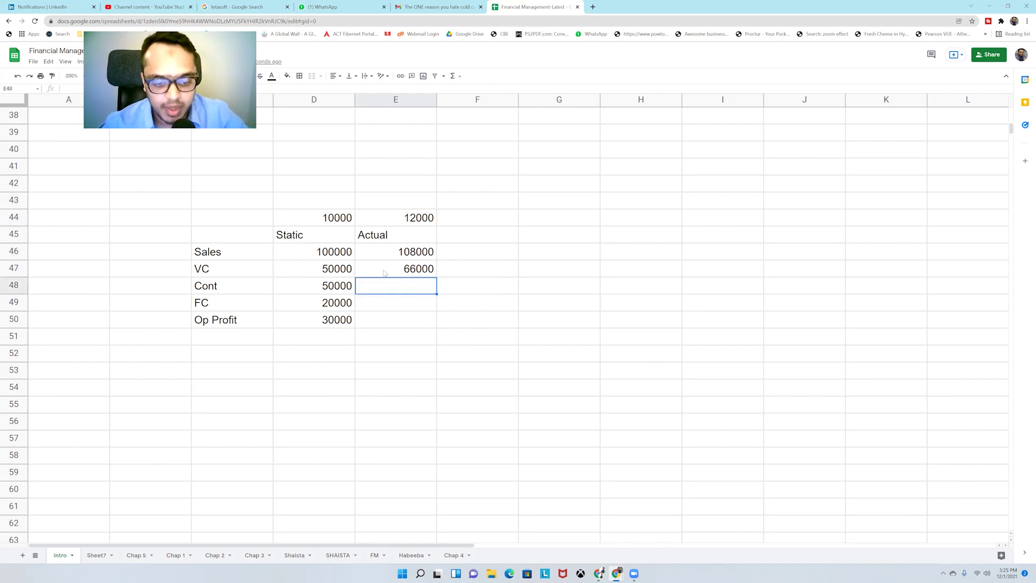
Step: Calculate the Actual contribution in E48 as sales minus variable cost, =E46-E47
{"action": "type", "text": "=E46"}
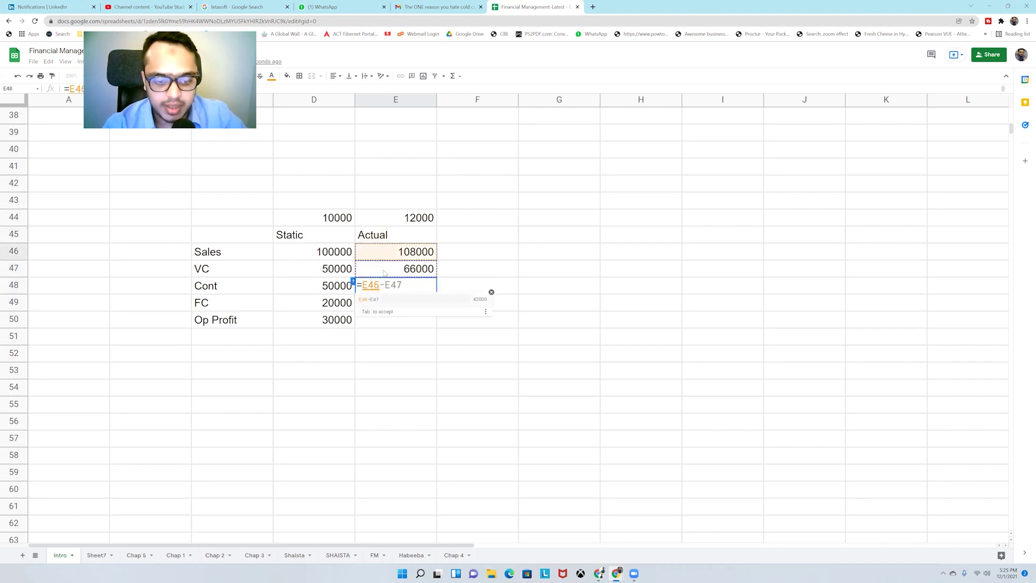
{"action": "type", "text": "-E47"}
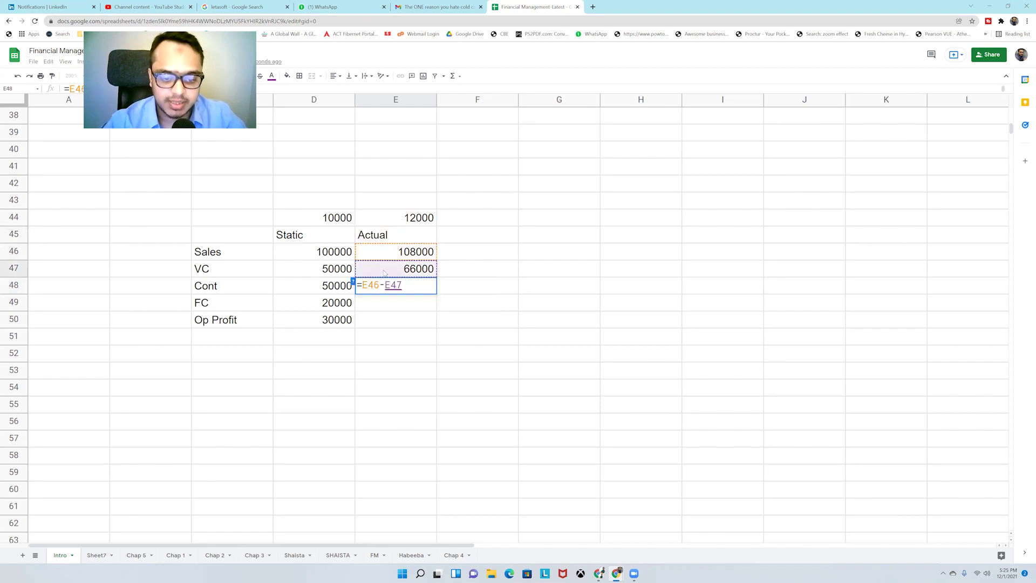
{"action": "key", "text": "Return"}
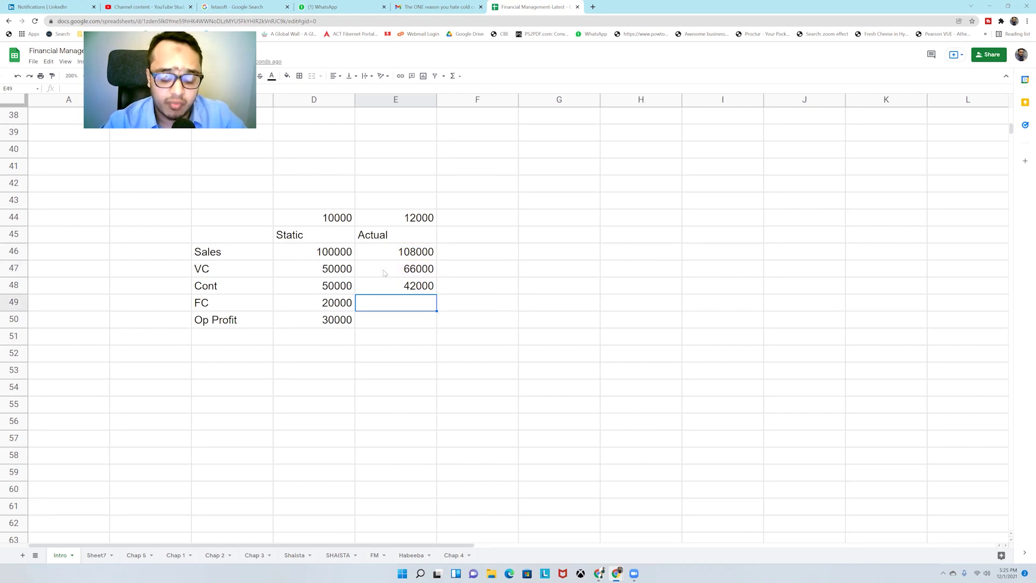
Step: Enter an Actual fixed cost of 20000 in E49 and calculate the operating profit in E50 as =E48-E49
{"action": "type", "text": "20000"}
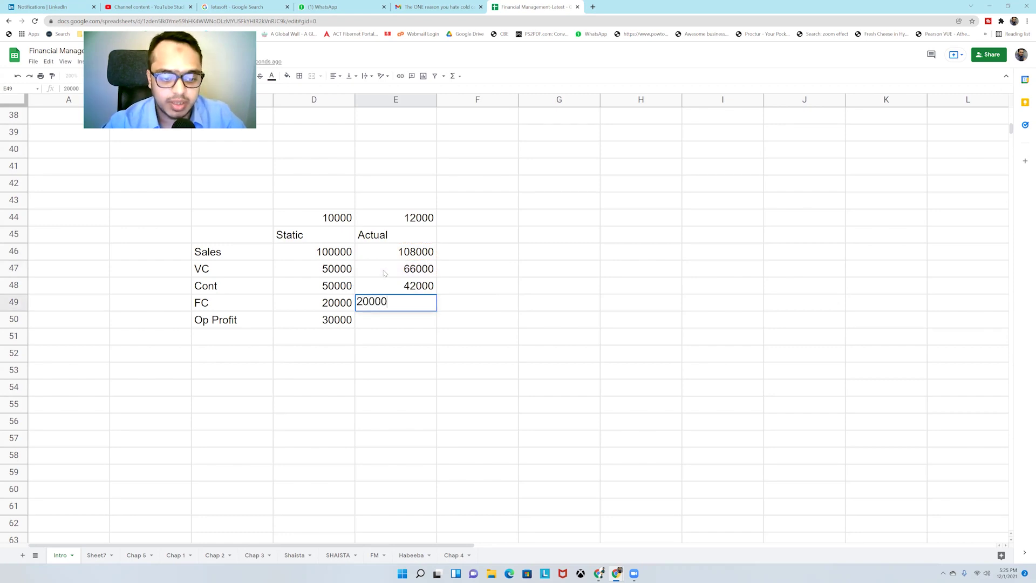
{"action": "key", "text": "Return"}
{"action": "type", "text": "=E48"}
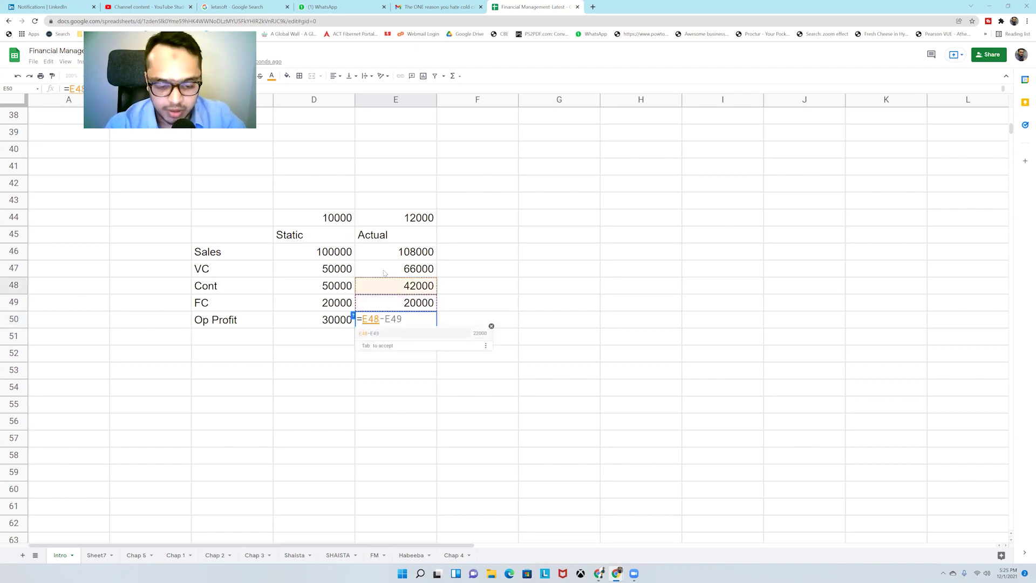
{"action": "key", "text": "Tab"}
{"action": "key", "text": "Return"}
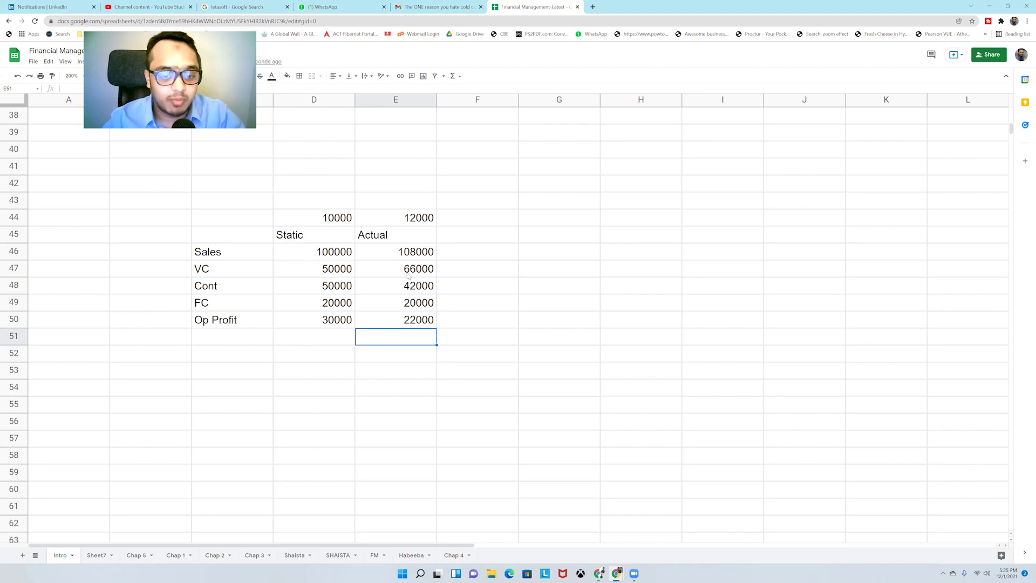
Step: Change the Actual variable cost formula in E47 to =E44*4.5
{"action": "left_click", "coordinate": [410, 270]}
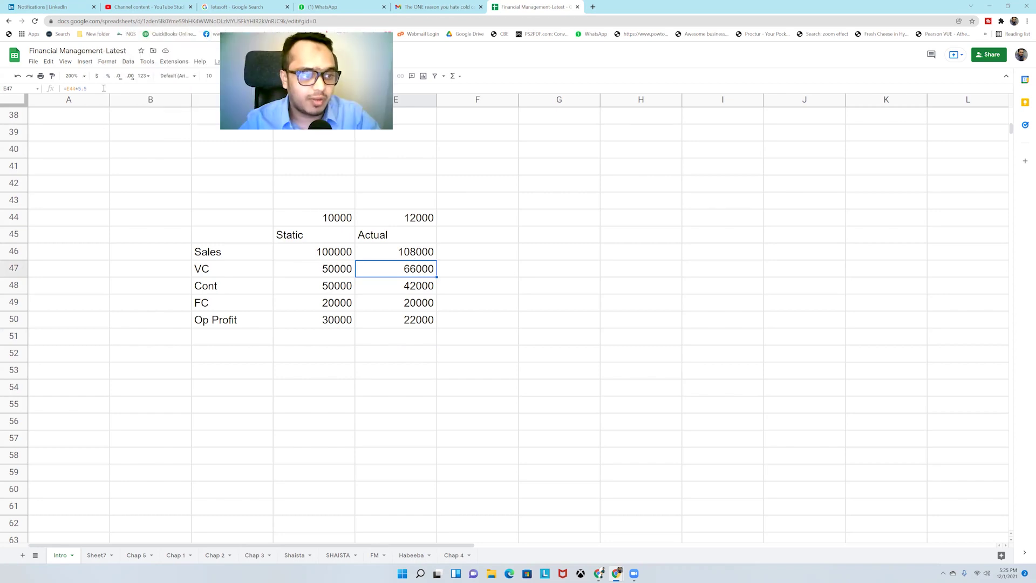
{"action": "left_click", "coordinate": [104, 88]}
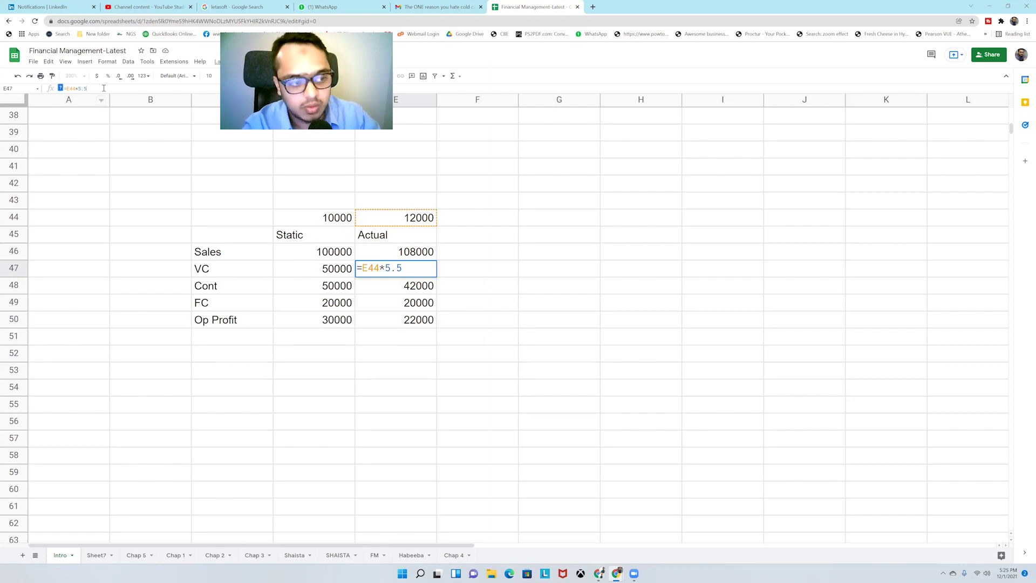
{"action": "key", "text": "BackSpace"}
{"action": "key", "text": "BackSpace"}
{"action": "key", "text": "BackSpace"}
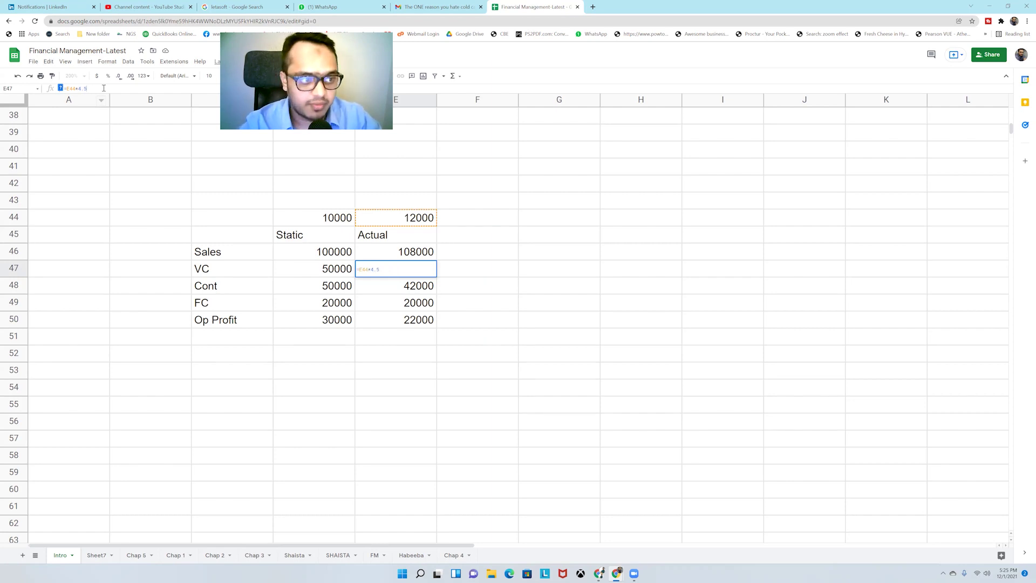
{"action": "type", "text": "4.5"}
{"action": "key", "text": "Return"}
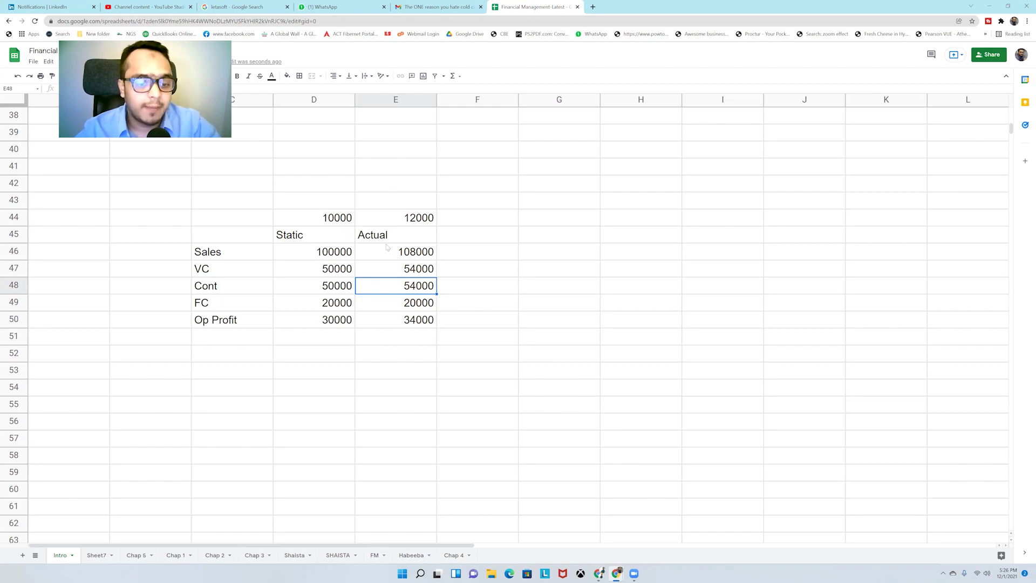
Step: Add a third budget column headed Flexible in F45, with a volume of 12000 above it in F44
{"action": "left_click", "coordinate": [465, 237]}
{"action": "type", "text": "Fle"}
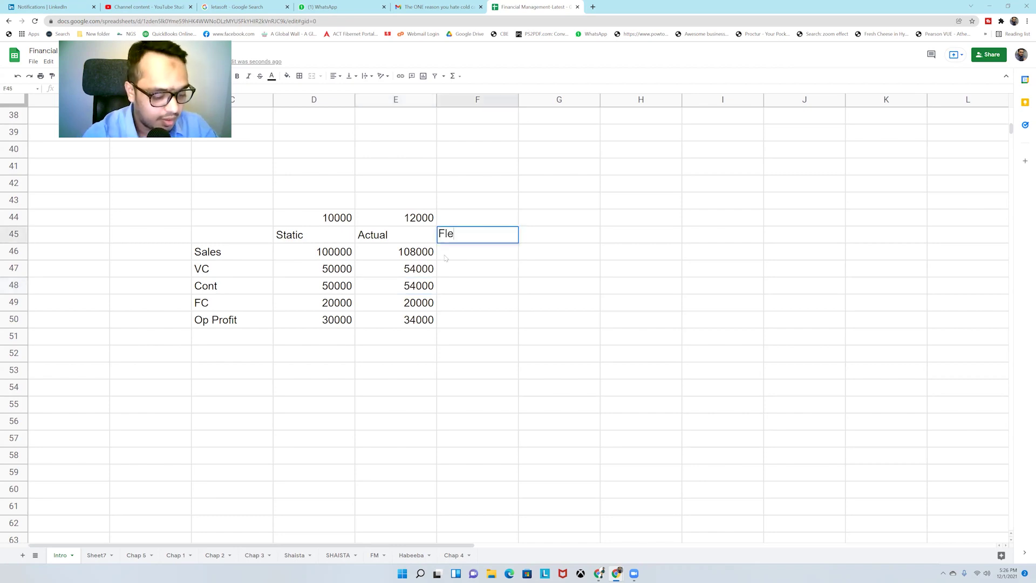
{"action": "type", "text": "xible"}
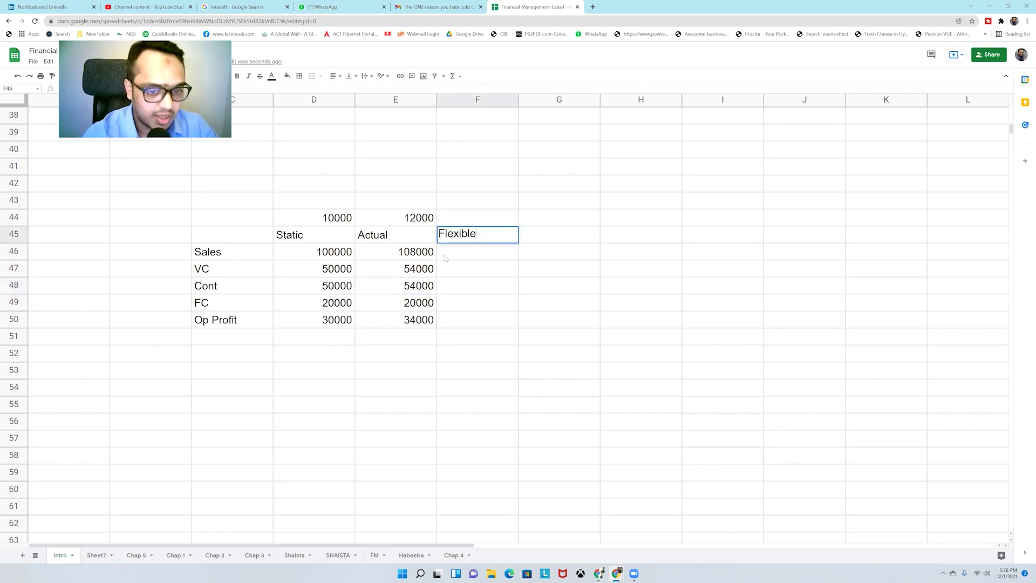
{"action": "key", "text": "Return"}
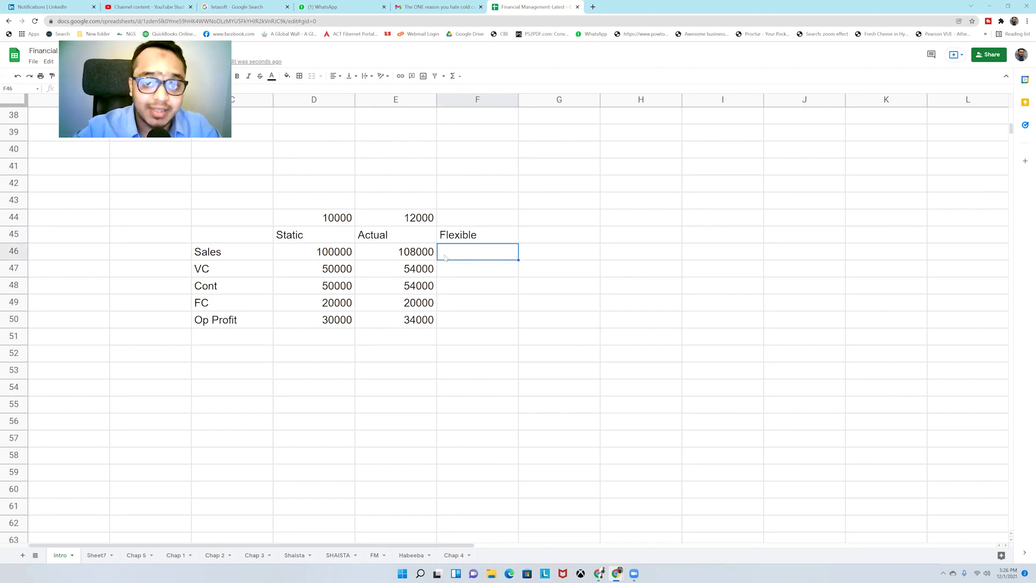
{"action": "key", "text": "Up"}
{"action": "key", "text": "Up"}
{"action": "type", "text": "12000"}
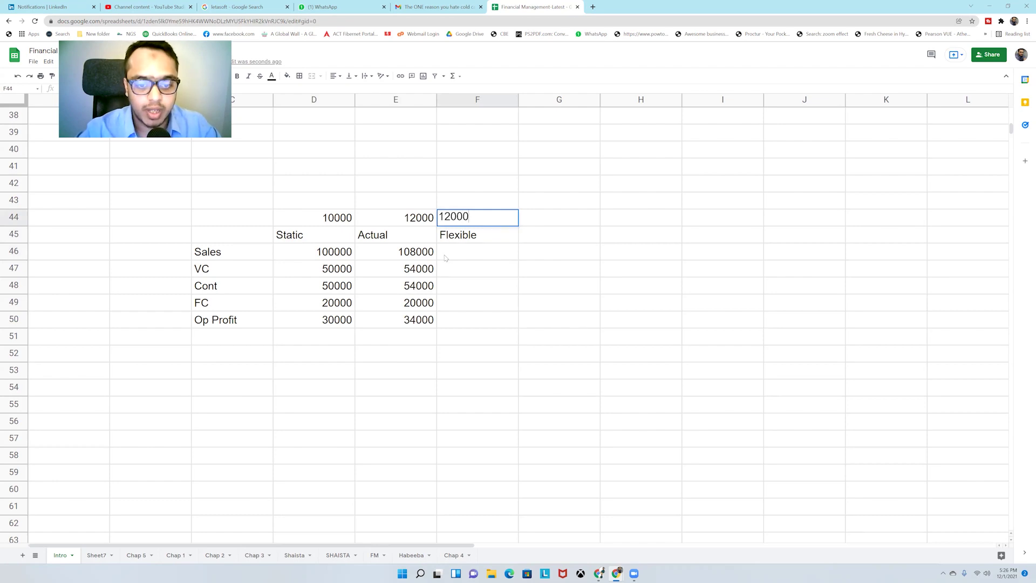
{"action": "key", "text": "Return"}
{"action": "key", "text": "Return"}
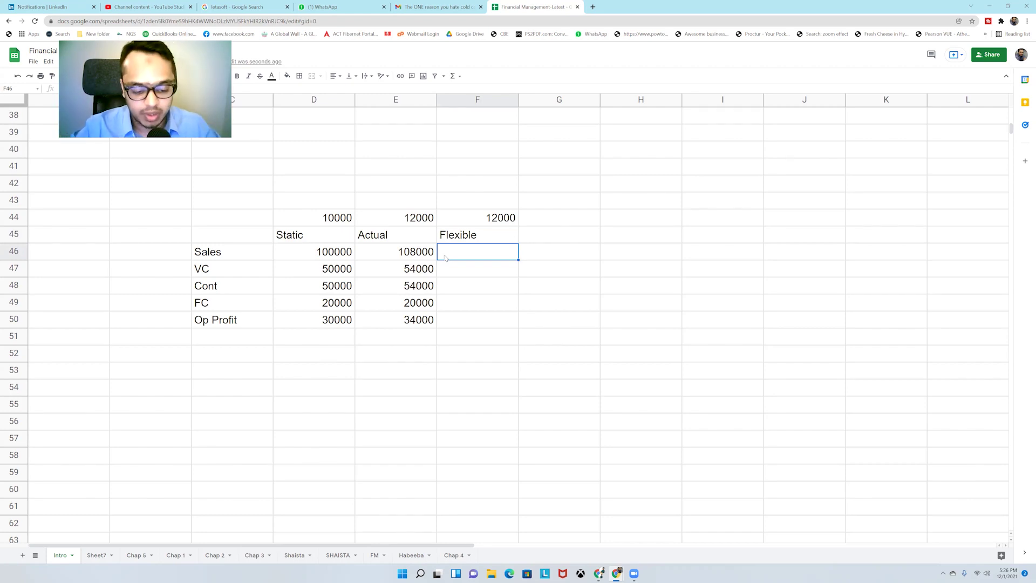
Step: Calculate the Flexible sales in F46 with the formula =F44*10
{"action": "type", "text": "="}
{"action": "key", "text": "Up"}
{"action": "key", "text": "Up"}
{"action": "type", "text": "*"}
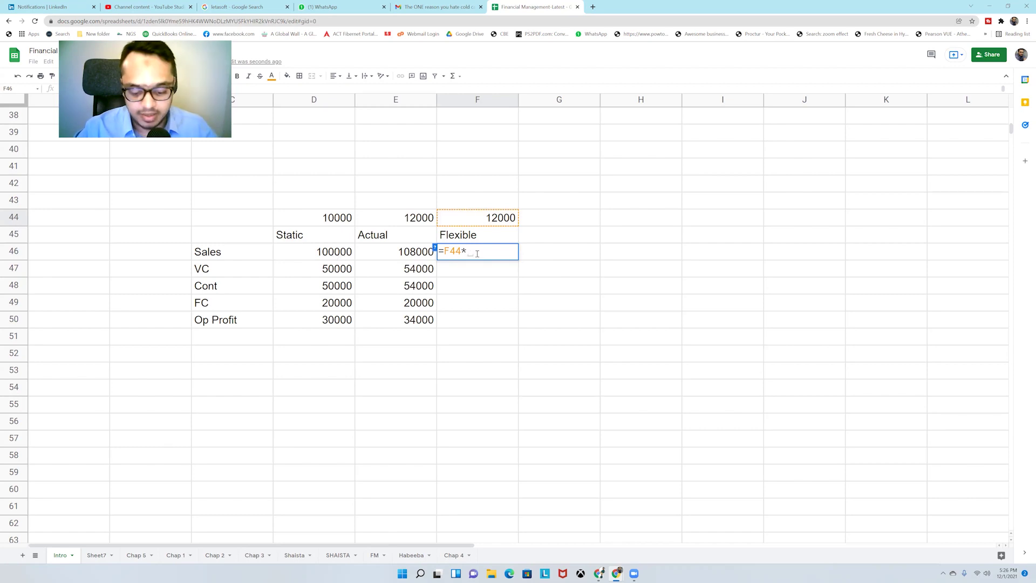
{"action": "type", "text": "10"}
{"action": "key", "text": "Return"}
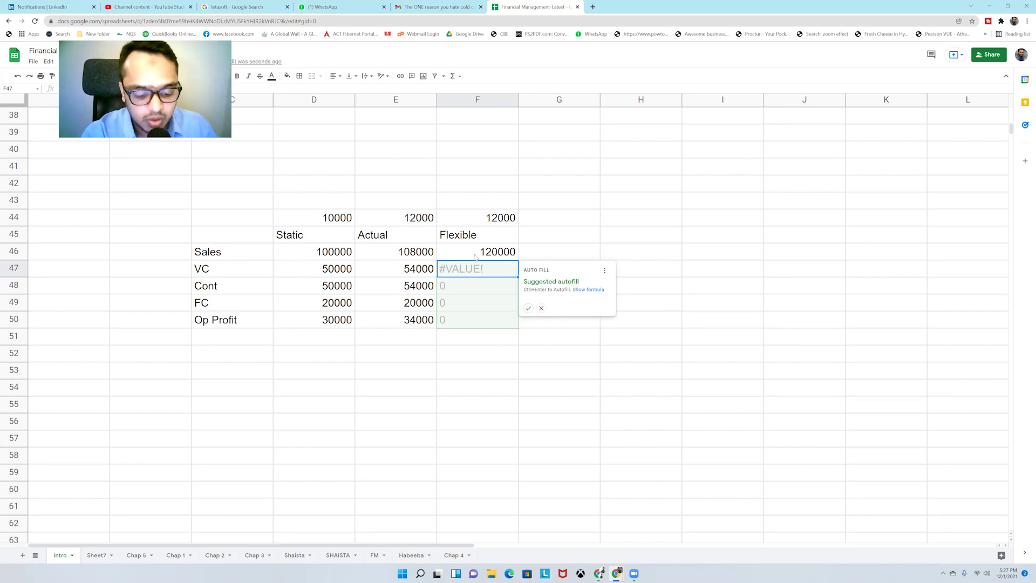
Step: Calculate the Flexible variable cost in F47 with the formula =F44*5
{"action": "type", "text": "="}
{"action": "key", "text": "Up"}
{"action": "key", "text": "Up"}
{"action": "key", "text": "Up"}
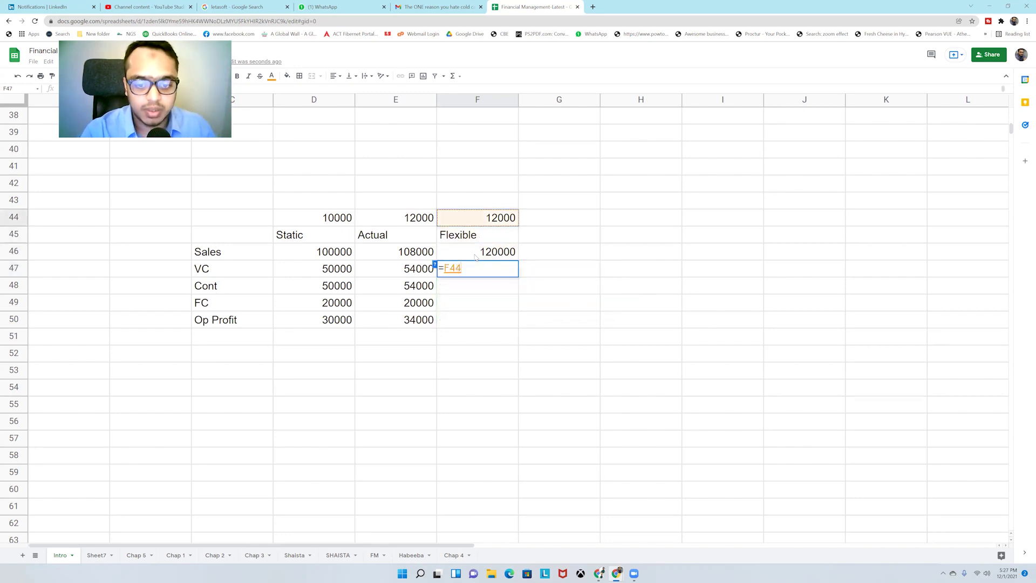
{"action": "type", "text": "*"}
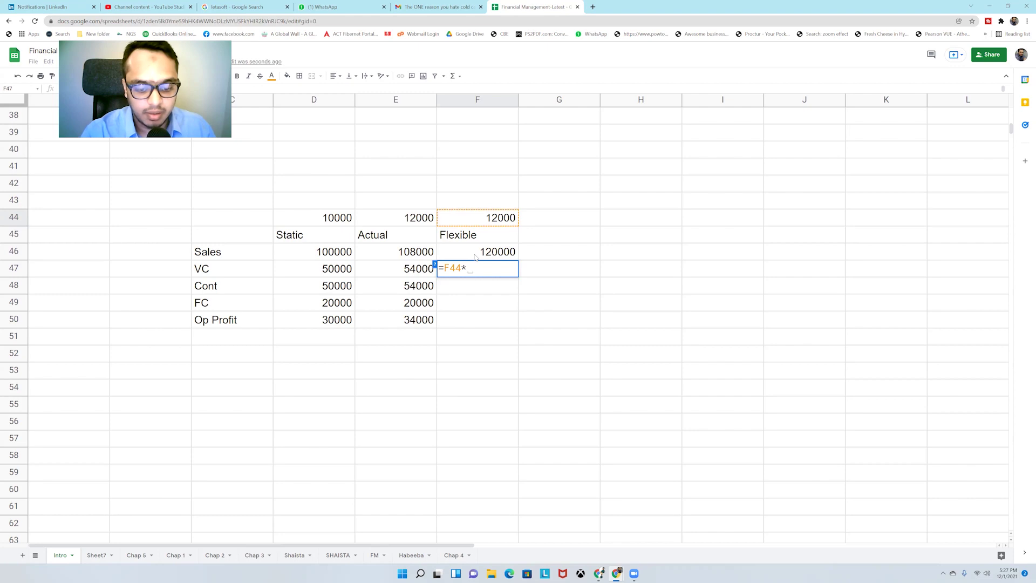
{"action": "type", "text": "5"}
{"action": "key", "text": "Return"}
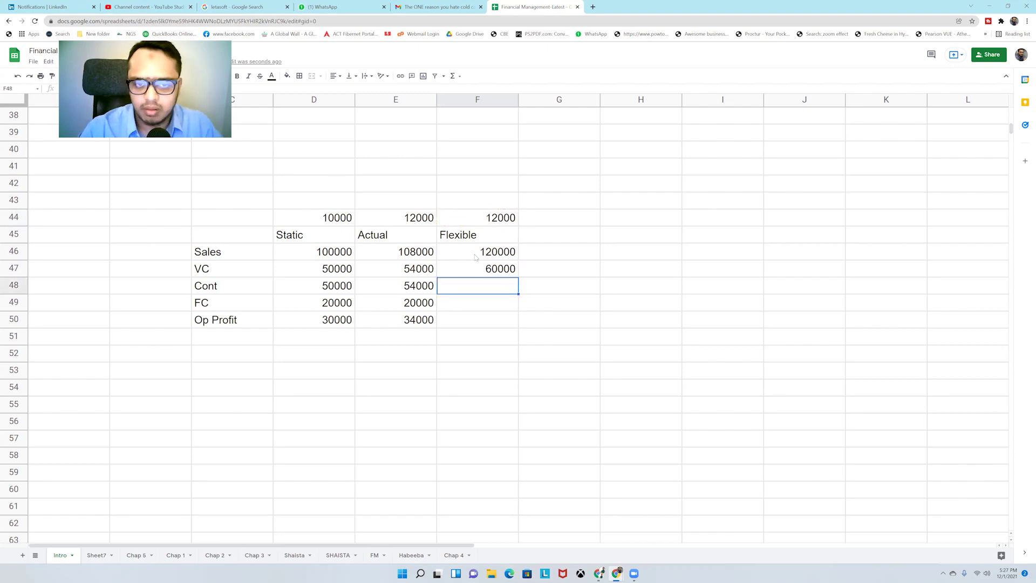
Step: Enter the Flexible contribution 60000 in F48, fixed cost 20000 in F49 and operating profit 40000 in F50
{"action": "type", "text": "60000"}
{"action": "key", "text": "Return"}
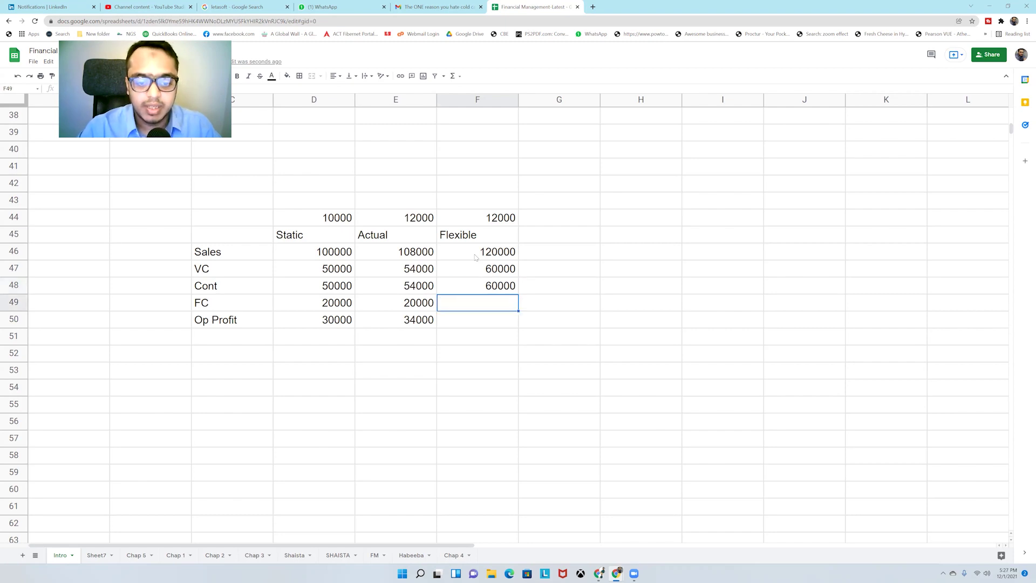
{"action": "type", "text": "20000"}
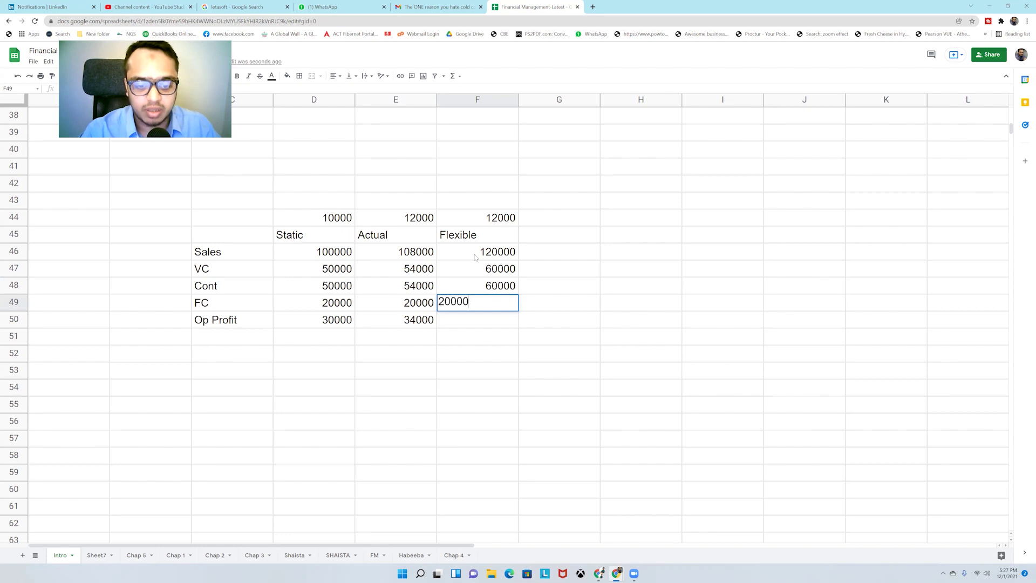
{"action": "key", "text": "Return"}
{"action": "type", "text": "40000"}
{"action": "key", "text": "Return"}
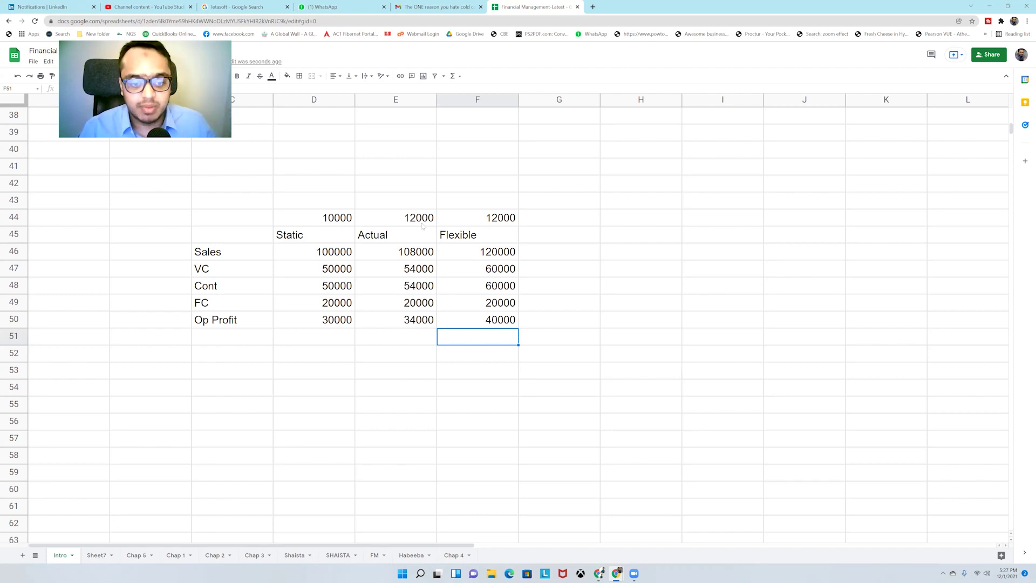
Step: Compare the Static, Actual and Flexible columns from the volume row down to operating profit
{"action": "left_click_drag", "start_coordinate": [402, 214], "coordinate": [418, 286]}
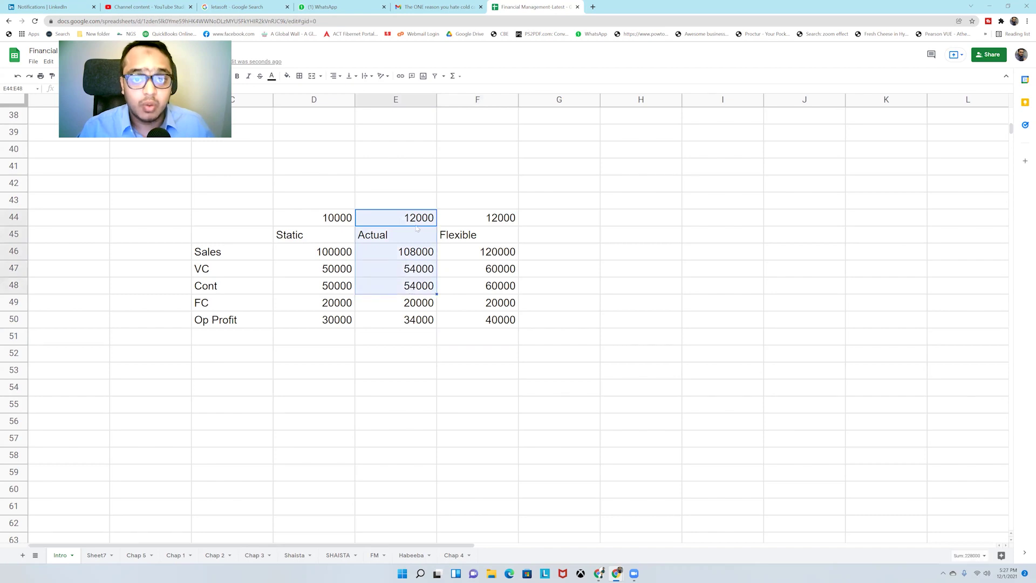
{"action": "mouse_move", "coordinate": [410, 219]}
{"action": "left_mouse_down"}
{"action": "mouse_move", "coordinate": [416, 286]}
{"action": "mouse_move", "coordinate": [471, 327]}
{"action": "left_mouse_up"}
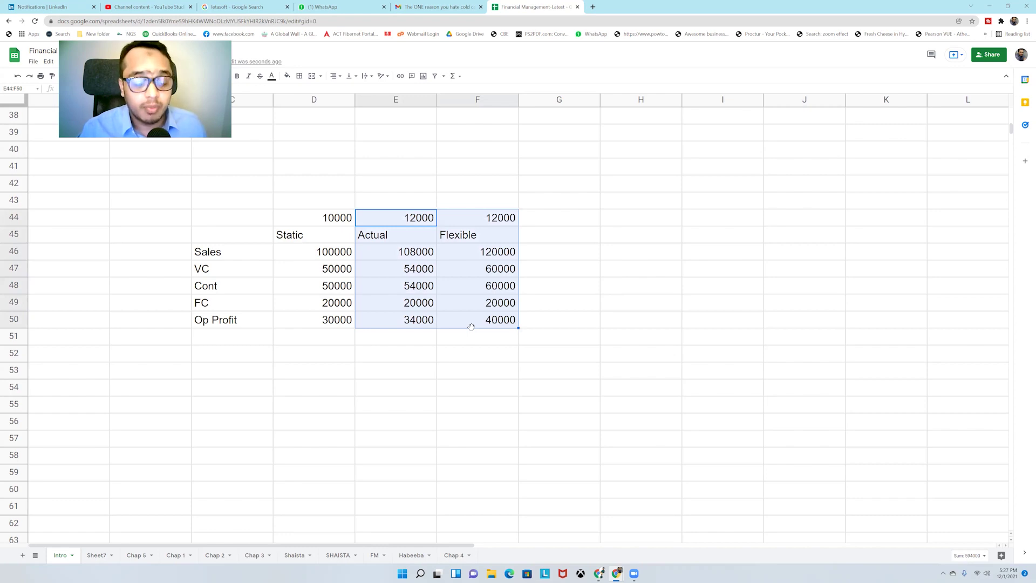
{"action": "left_click", "coordinate": [394, 223]}
{"action": "left_click_drag", "start_coordinate": [509, 220], "coordinate": [505, 323]}
{"action": "left_click_drag", "start_coordinate": [337, 222], "coordinate": [335, 319]}
{"action": "left_click_drag", "start_coordinate": [386, 222], "coordinate": [393, 322]}
{"action": "left_click", "coordinate": [343, 323]}
{"action": "left_click", "coordinate": [410, 322]}
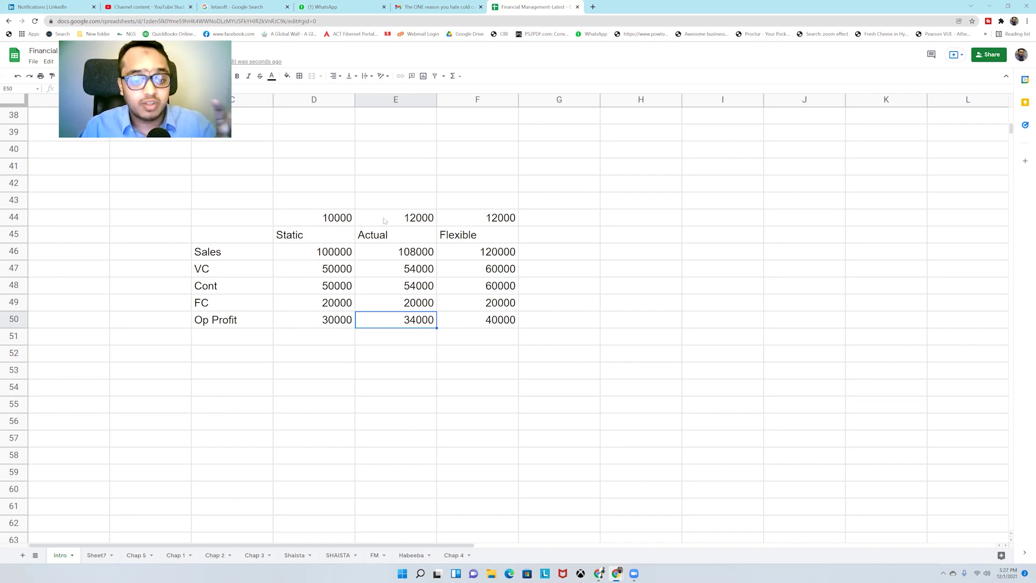
{"action": "left_click", "coordinate": [491, 323]}
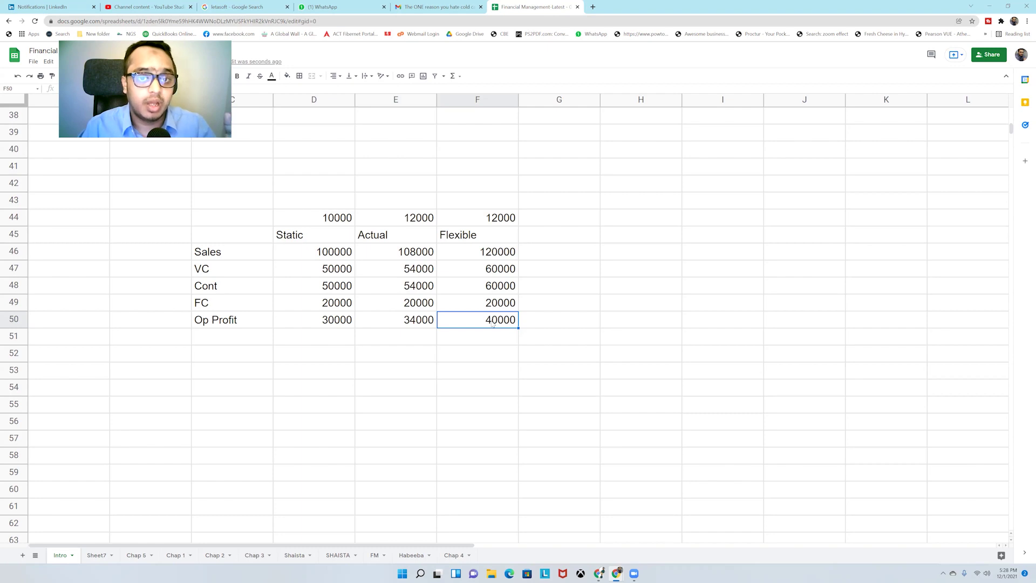
{"action": "key", "text": "Left"}
{"action": "key", "text": "Right"}
{"action": "key", "text": "Left"}
{"action": "key", "text": "Right"}
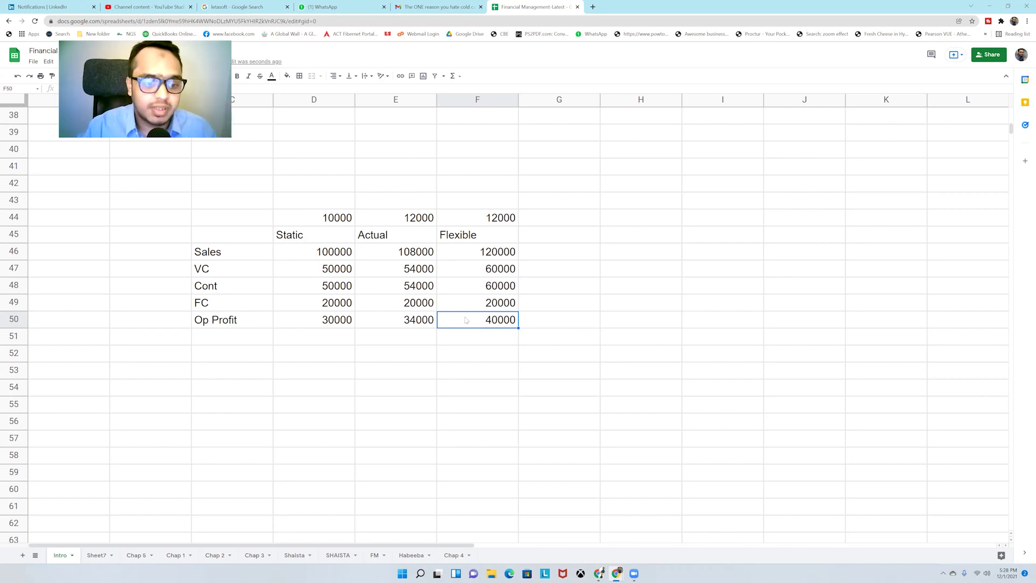
{"action": "left_click_drag", "start_coordinate": [310, 251], "coordinate": [310, 320]}
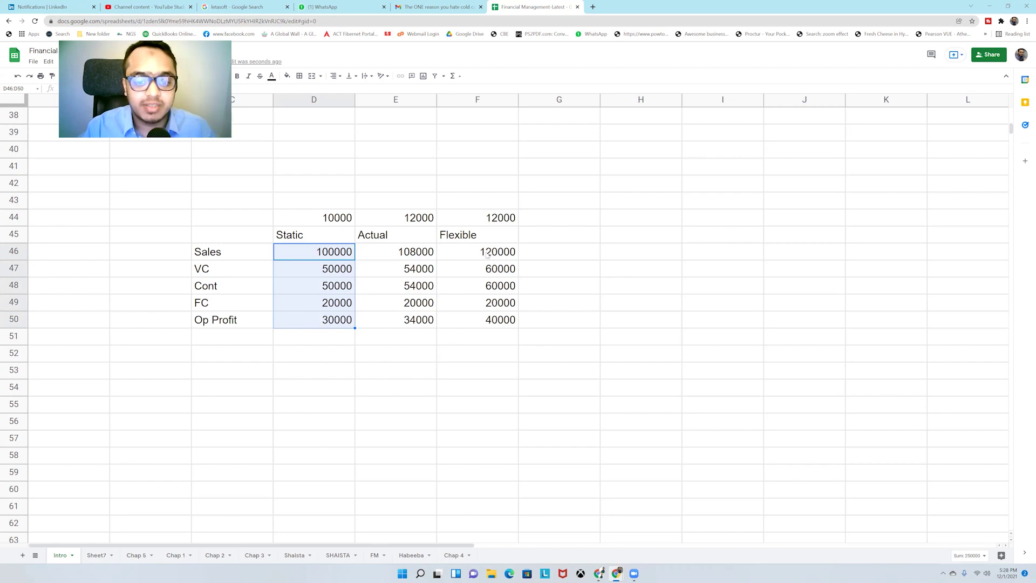
{"action": "left_click_drag", "start_coordinate": [488, 255], "coordinate": [491, 322]}
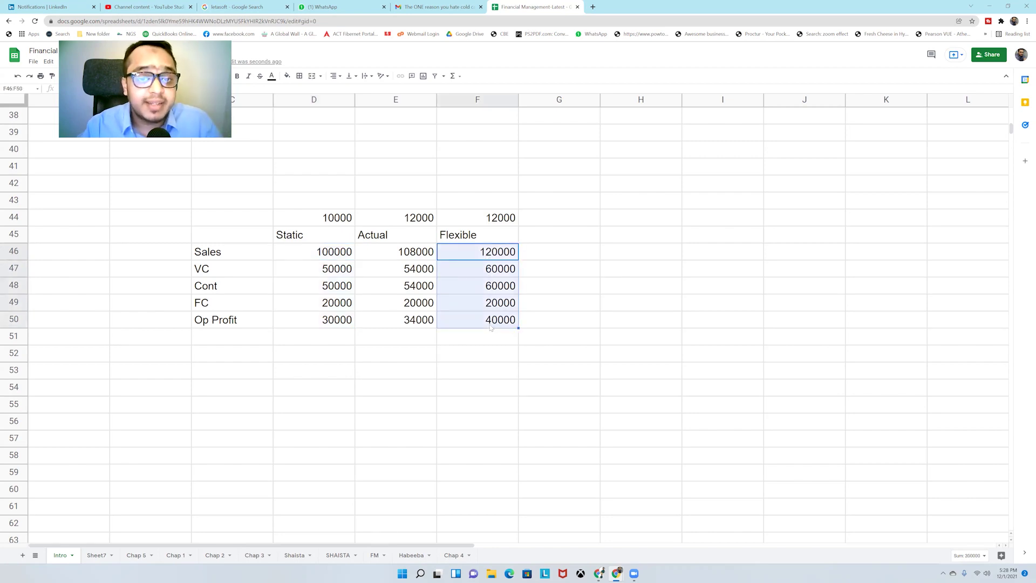